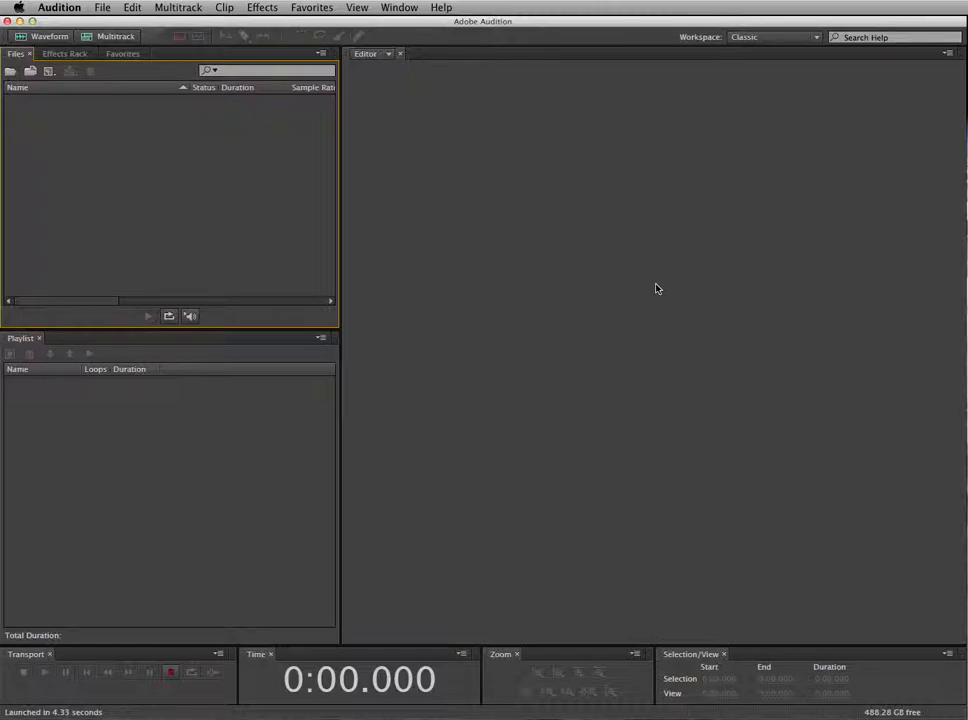
Import the audio files from Footsteps3 through Traffic Distant.wav out of the Soundscape Exercise folder.
left_click(108, 7)
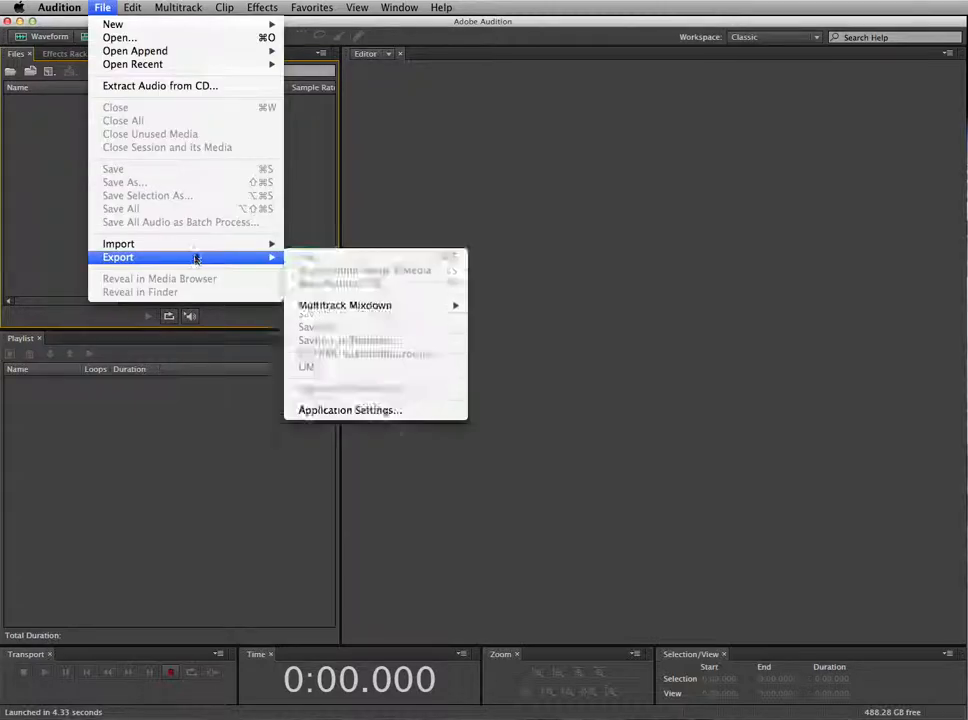
mouse_move(195, 246)
left_click(309, 244)
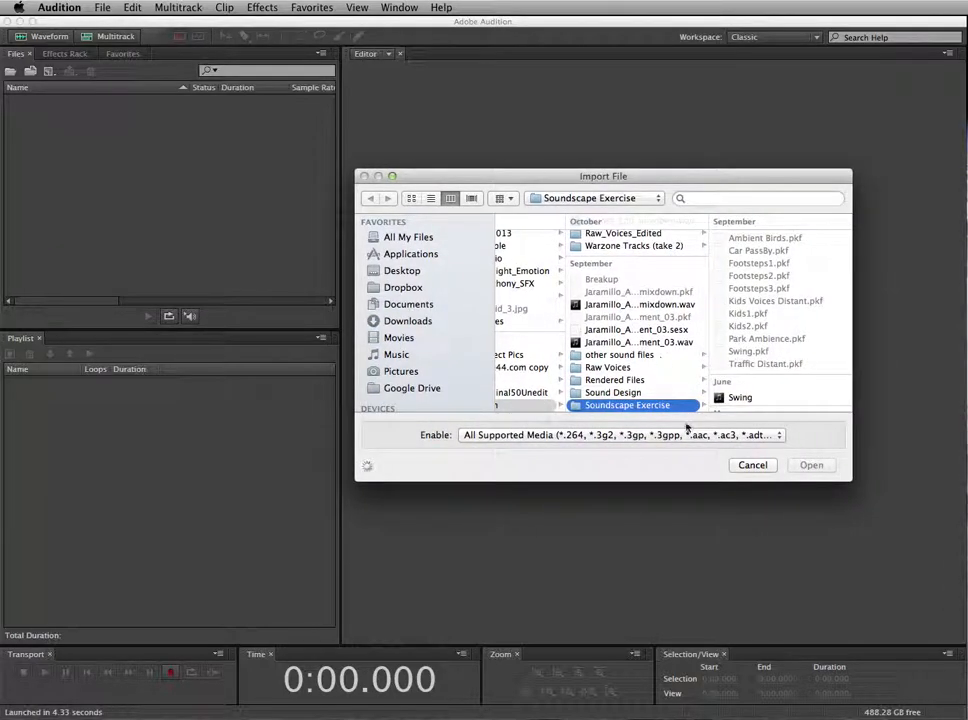
scroll(770, 360, "down", 5)
scroll(772, 359, "down", 5)
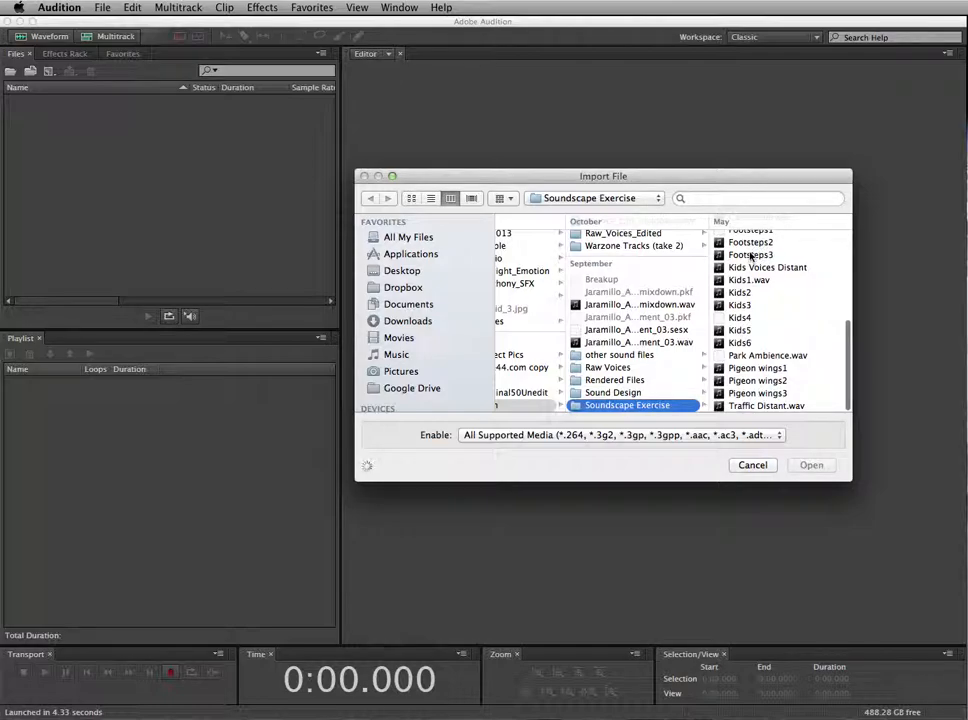
left_click_drag(828, 406, 778, 258)
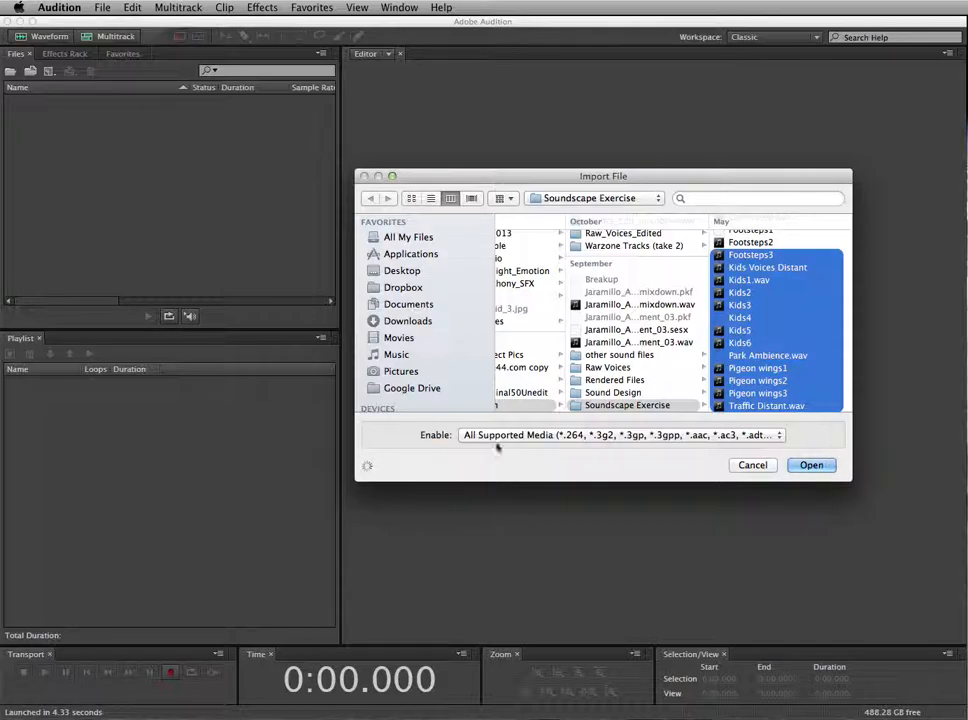
left_click(780, 437)
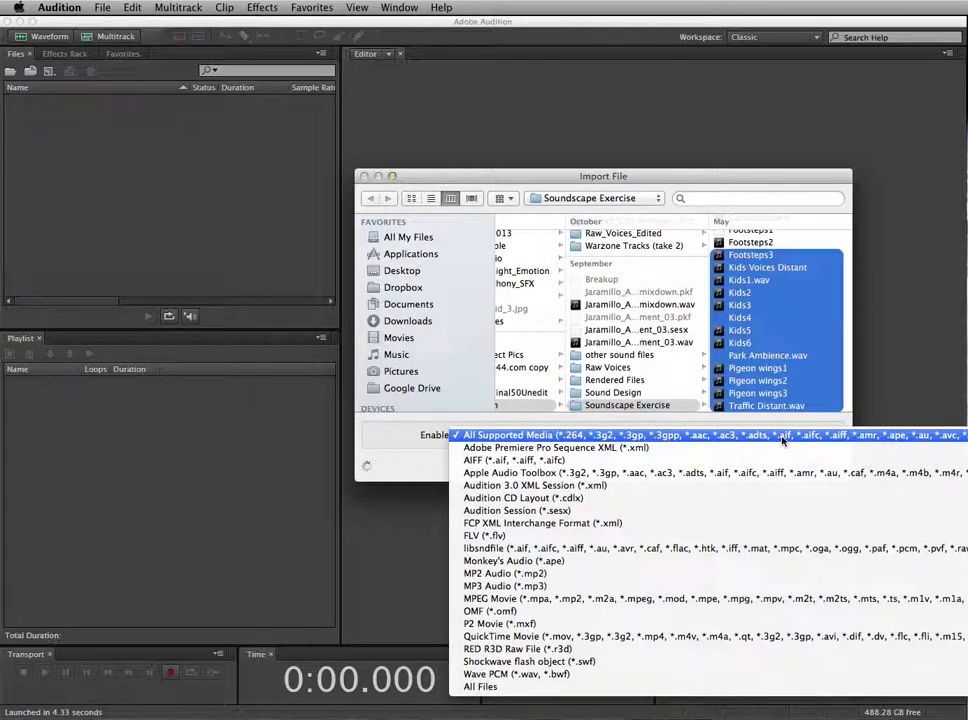
left_click(415, 446)
left_click(812, 466)
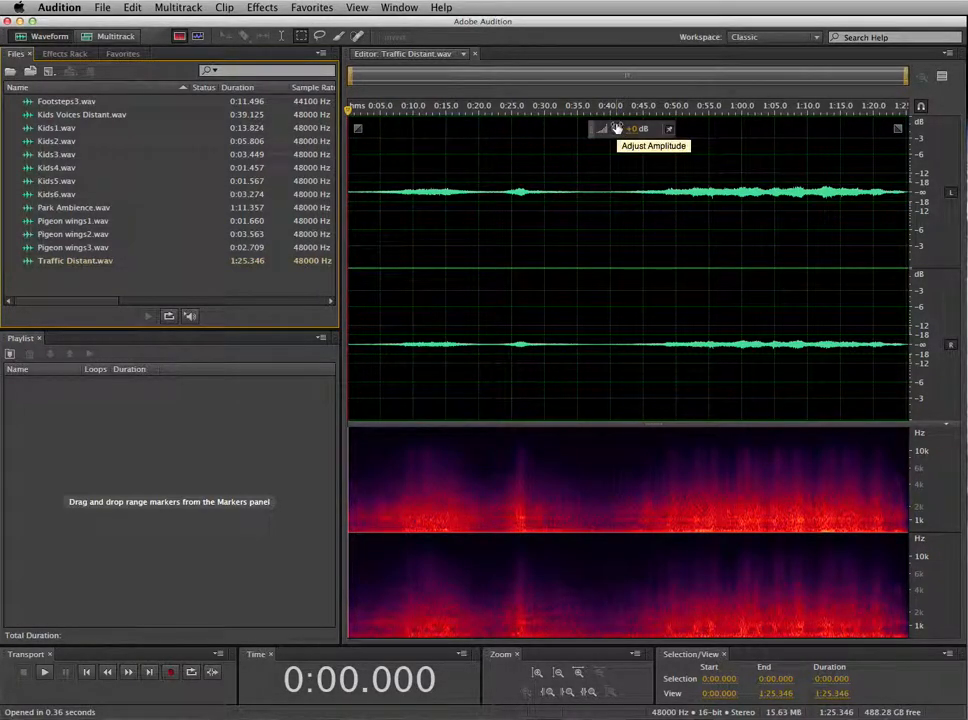
Adjust the amplitude of the whole Traffic Distant.wav waveform and place the playhead at about 0:37.7.
left_click_drag(616, 130, 615, 129)
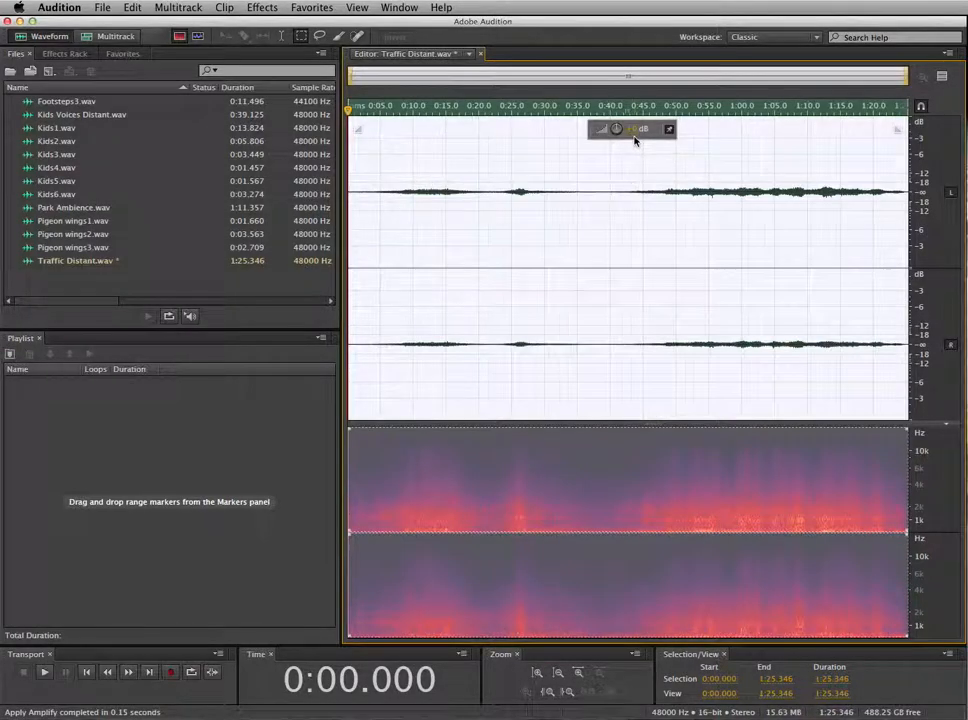
left_click(595, 213)
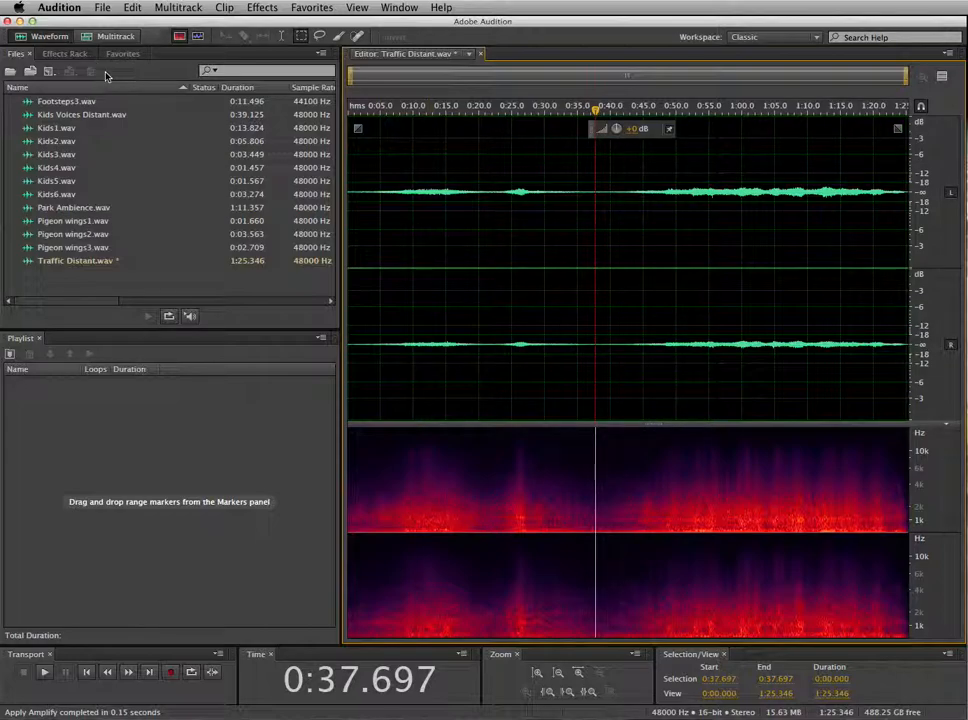
Create a multitrack session named New_Session with a 48000 Hz sample rate, 16-bit depth and a Stereo master.
left_click(112, 37)
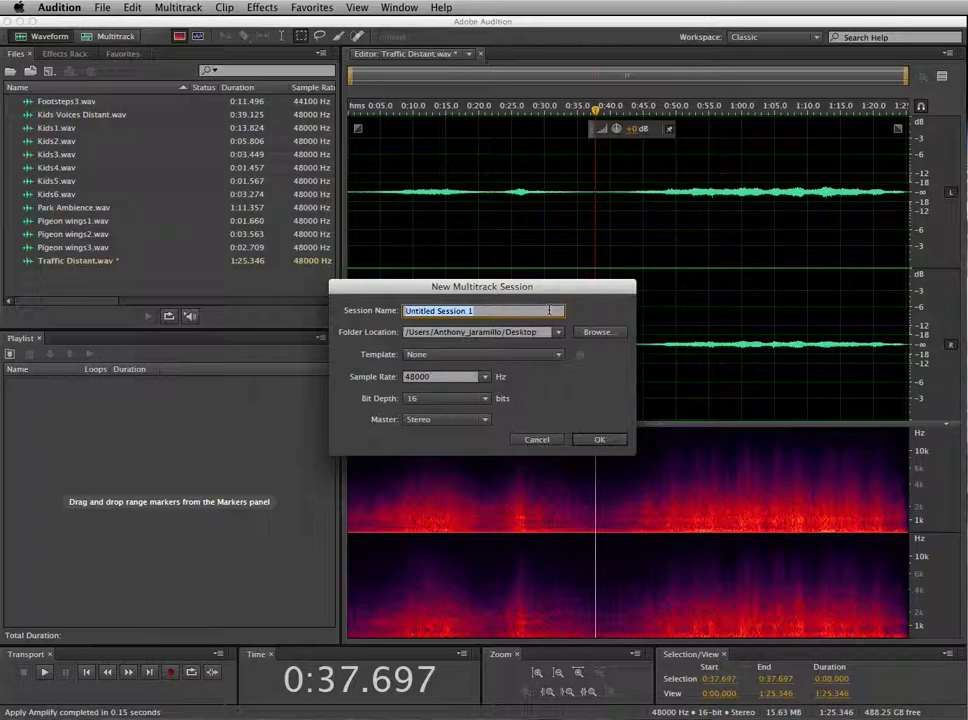
type("New")
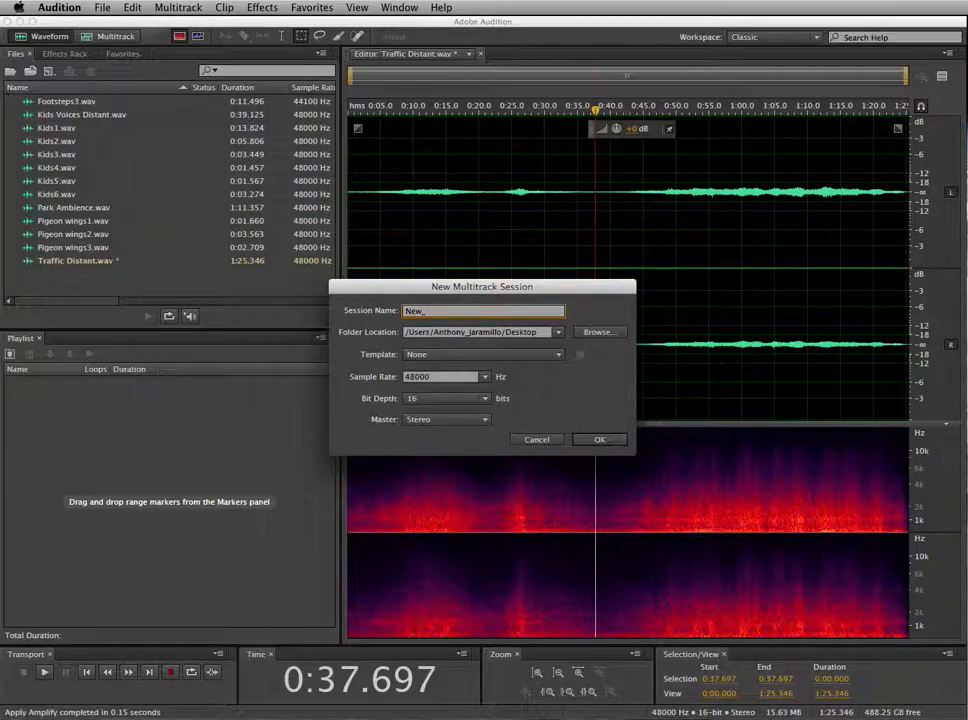
type("_Ses")
left_click(490, 380)
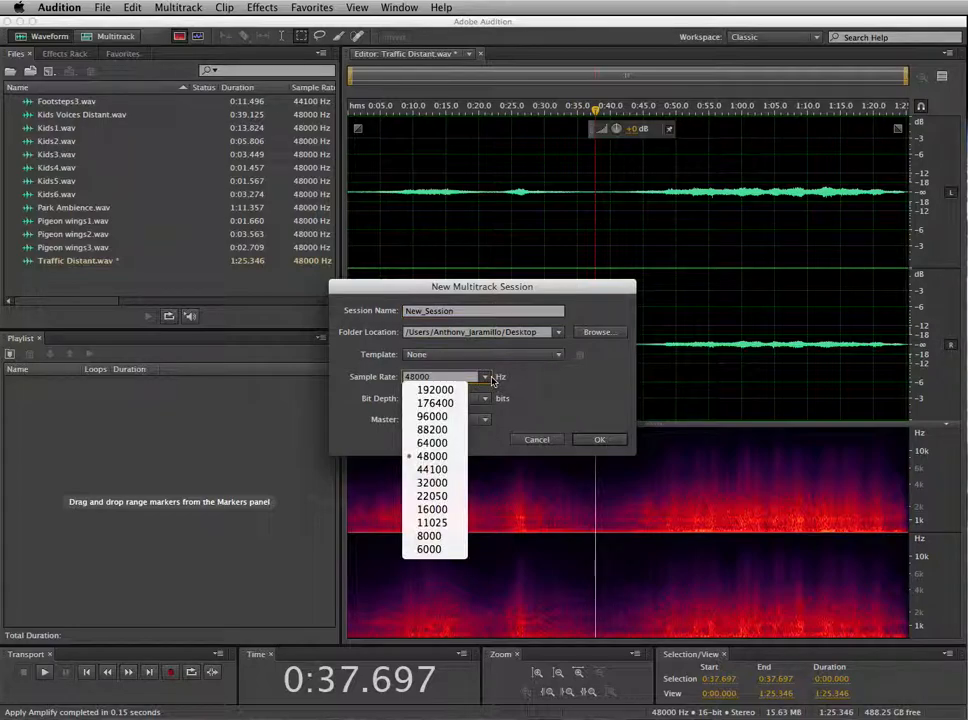
left_click(447, 458)
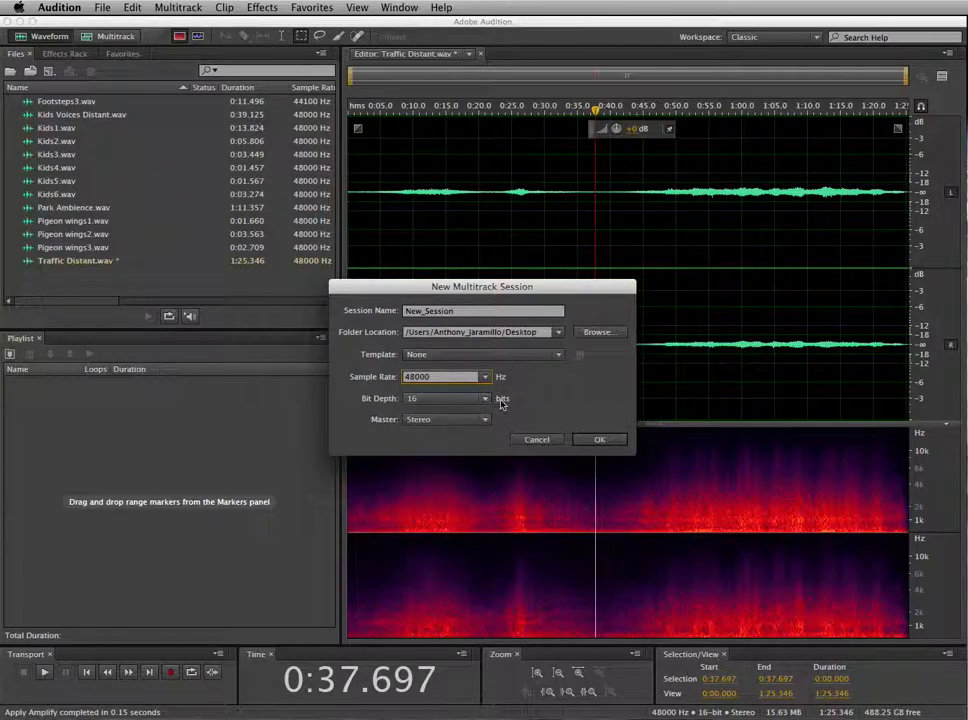
left_click(486, 398)
left_click(466, 436)
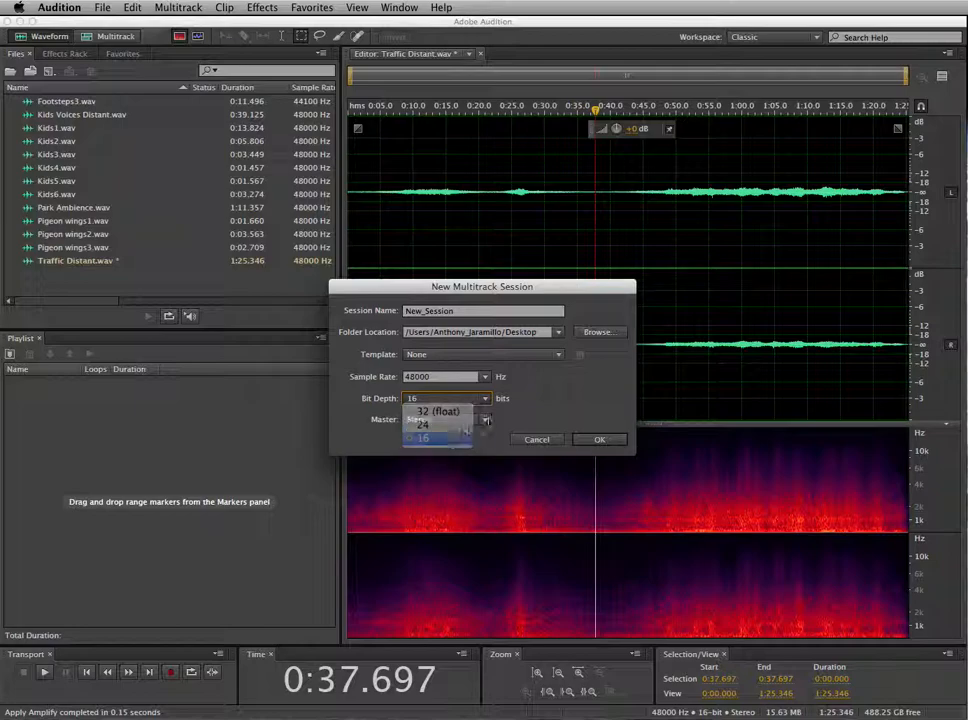
left_click(486, 422)
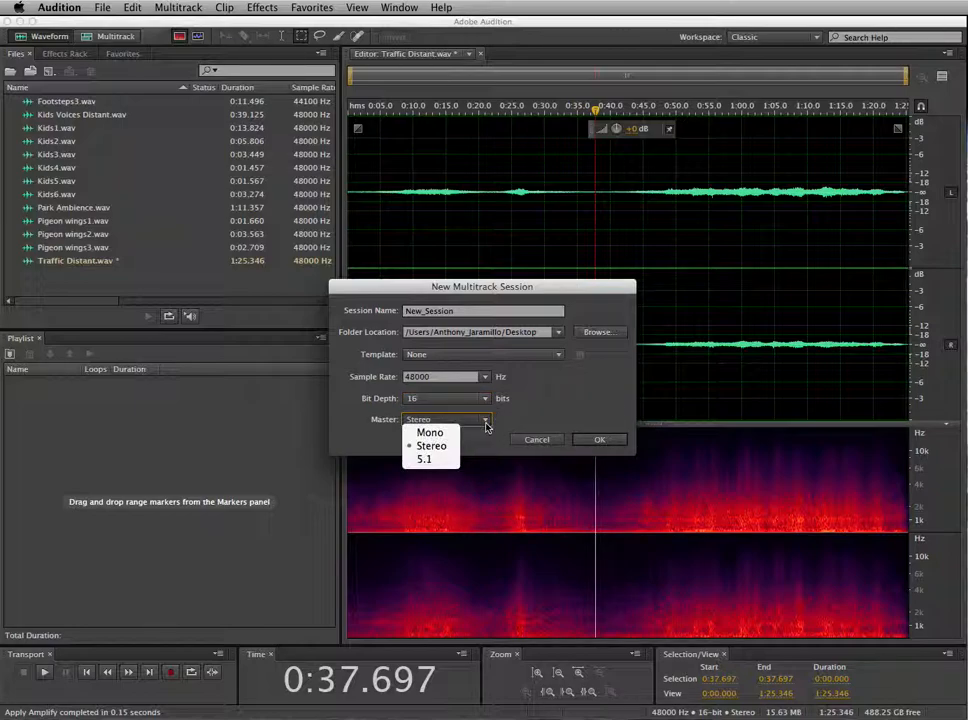
left_click(440, 449)
left_click(616, 443)
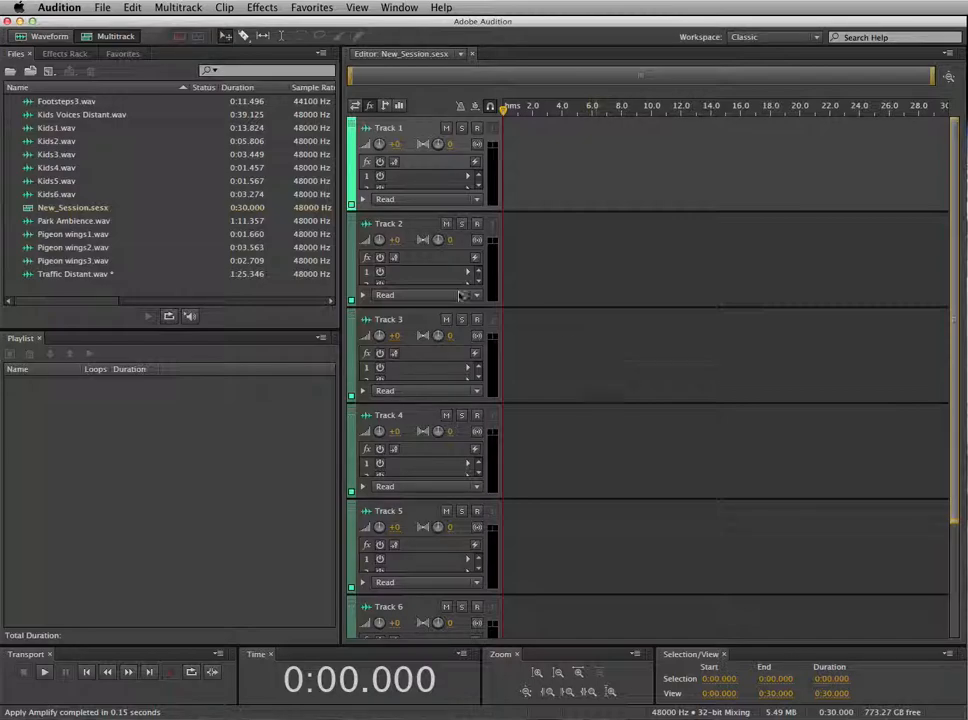
Place Kids2.wav at the start of Track 1 and enlarge the track's height to show all its effect slots.
left_click(60, 141)
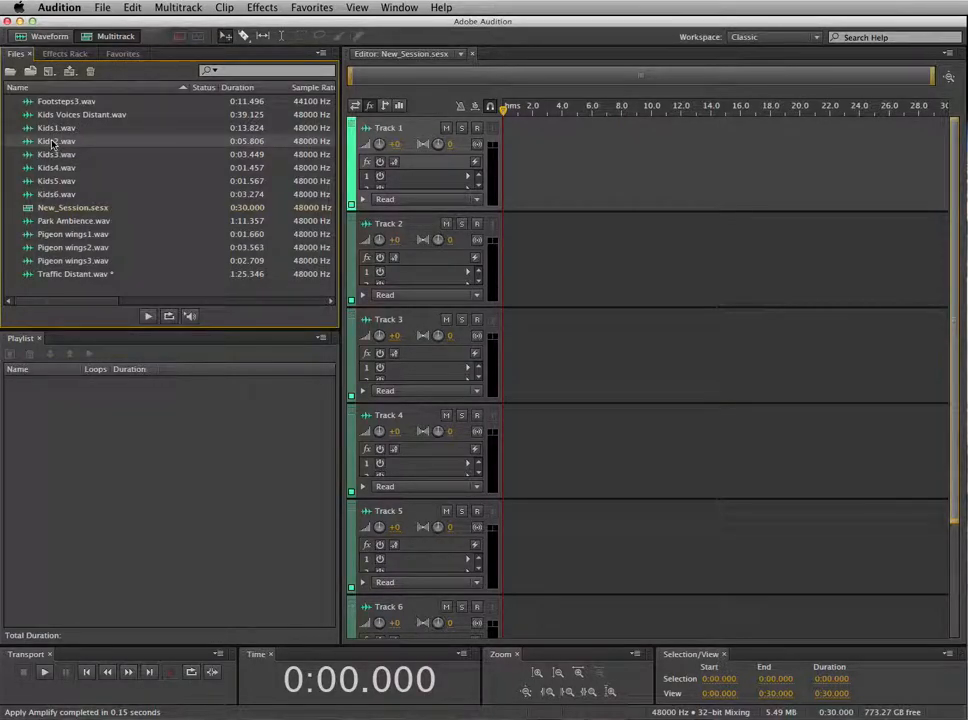
left_click_drag(55, 143, 512, 162)
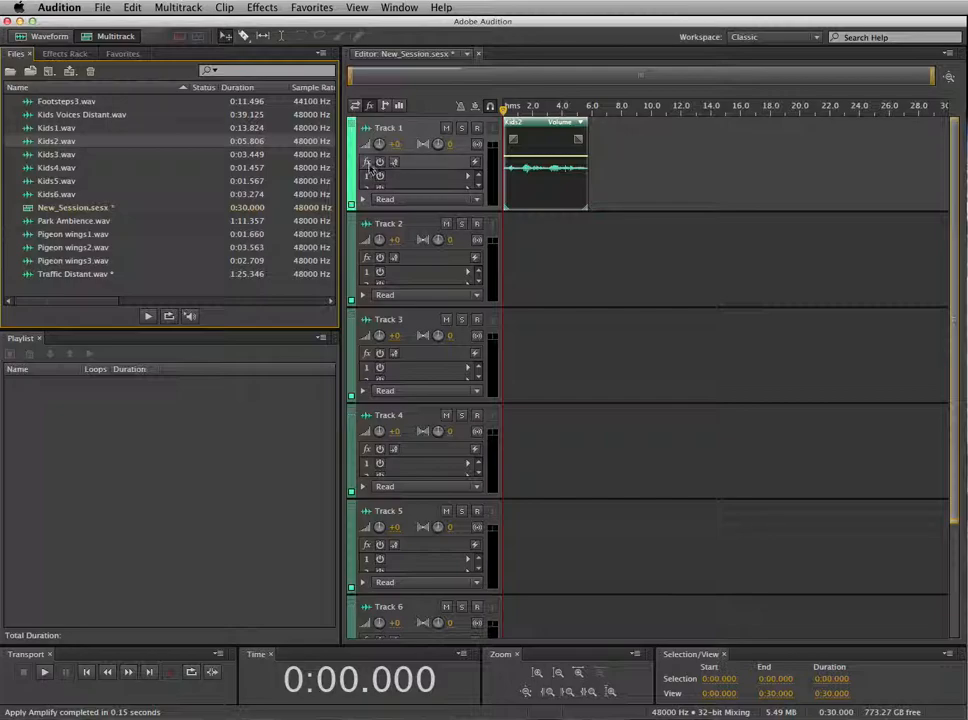
left_click_drag(463, 212, 457, 397)
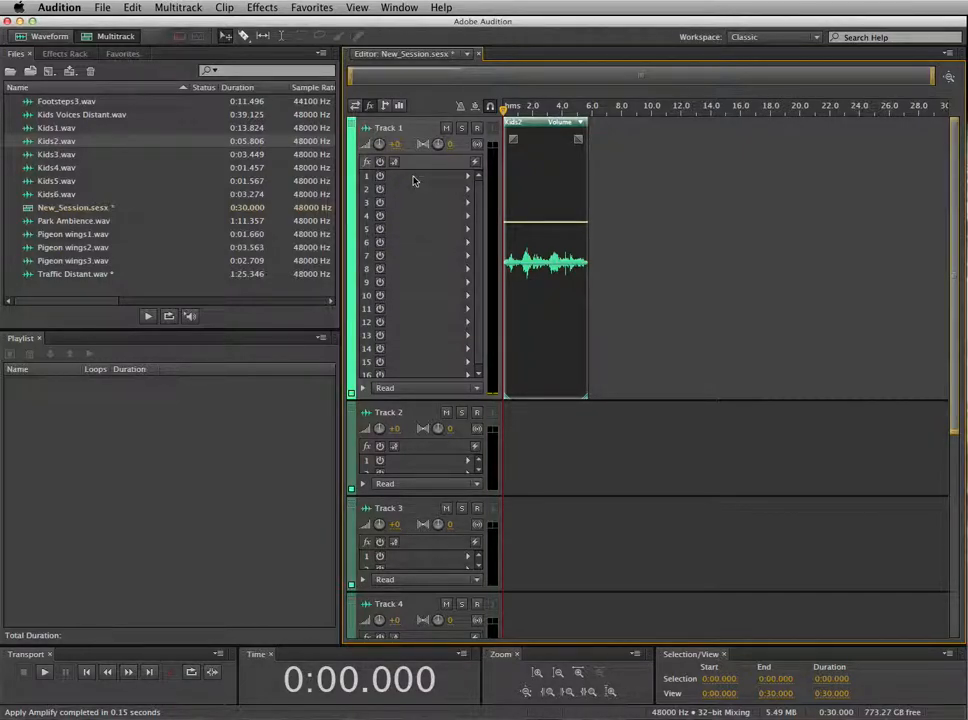
Add the Echo effect from Delay and Echo to the first effect slot of Track 1.
left_click(468, 177)
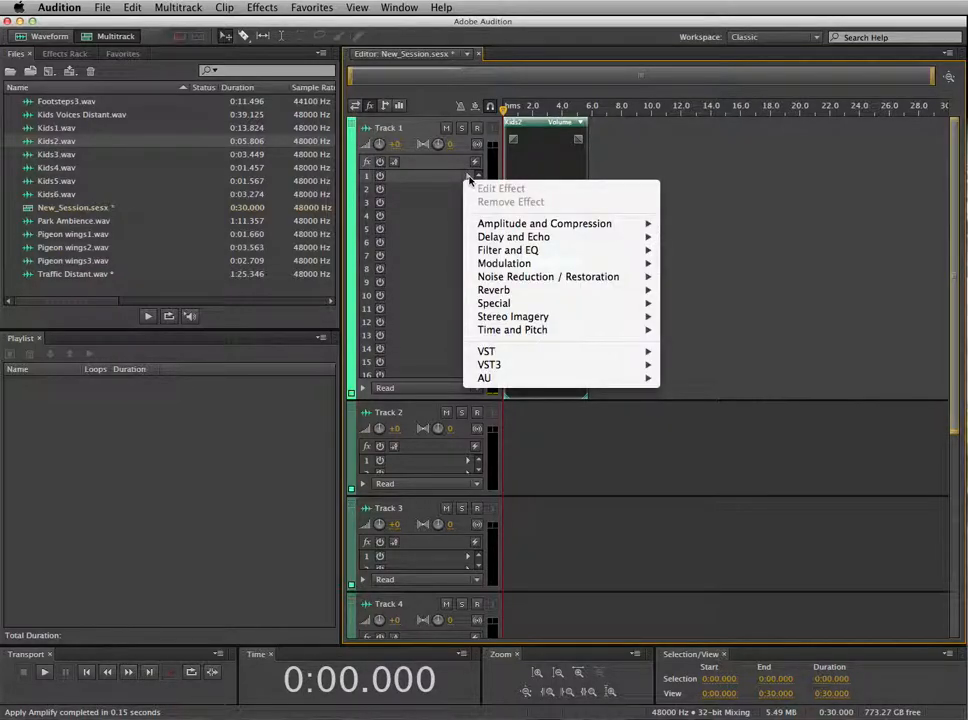
mouse_move(510, 225)
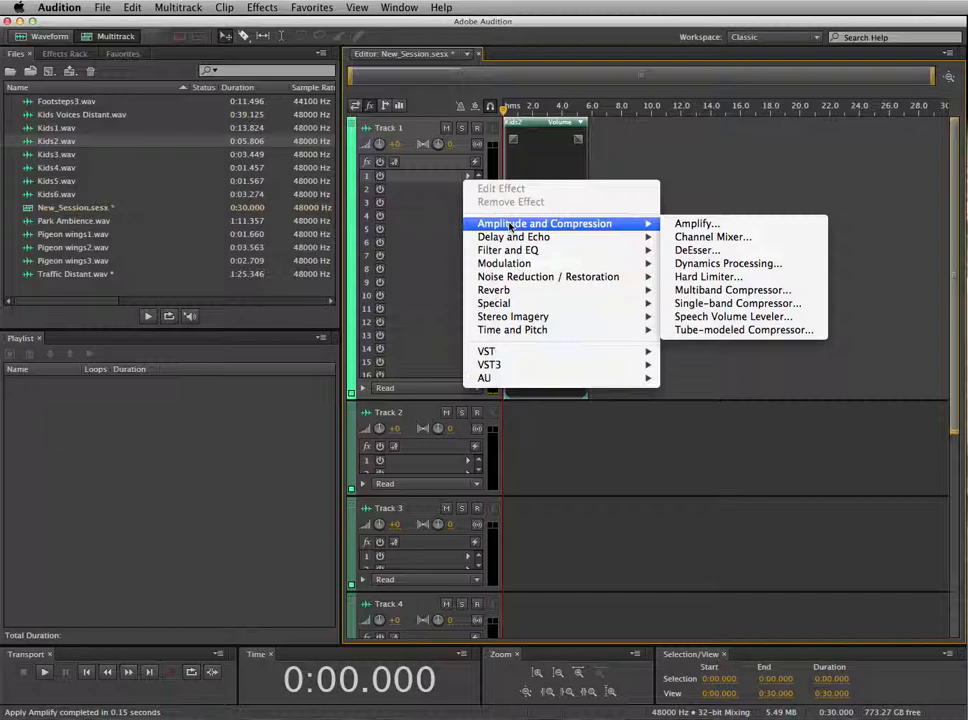
mouse_move(525, 253)
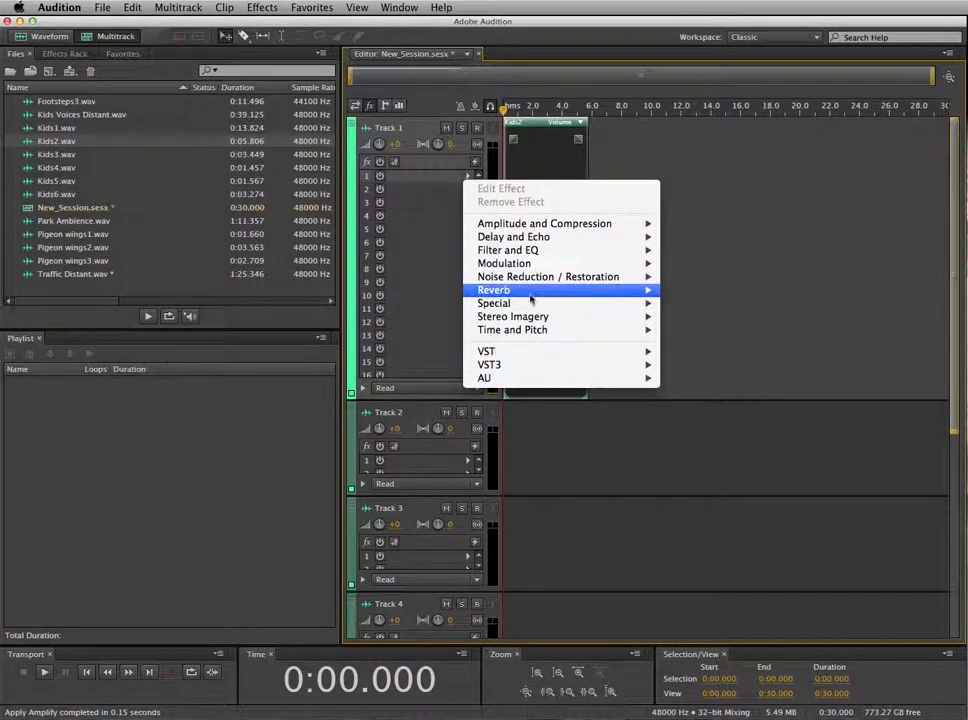
mouse_move(540, 233)
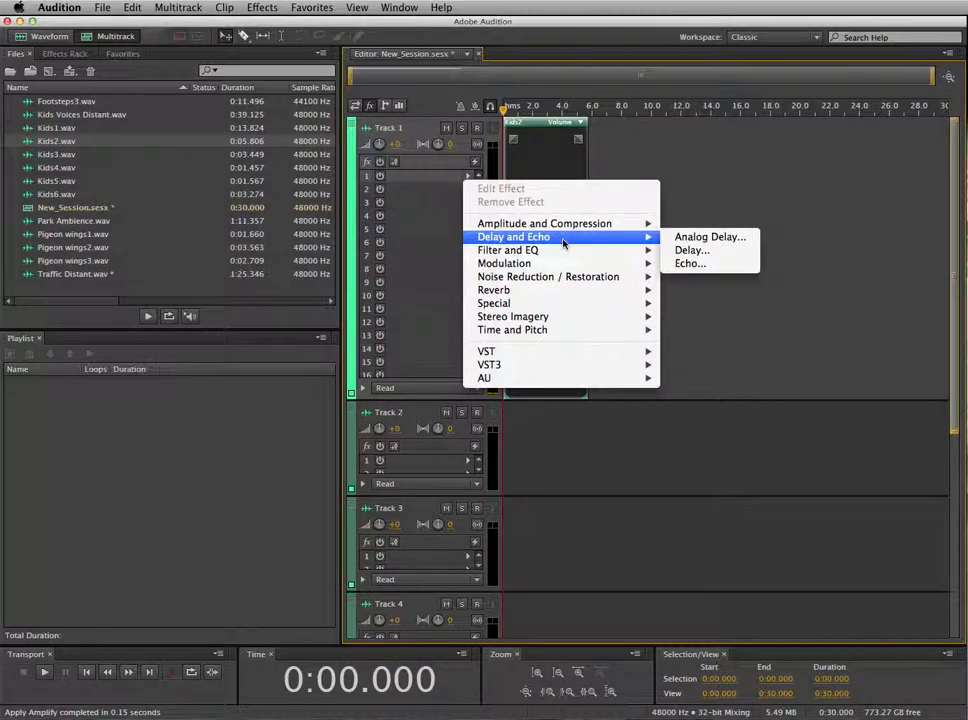
left_click(689, 263)
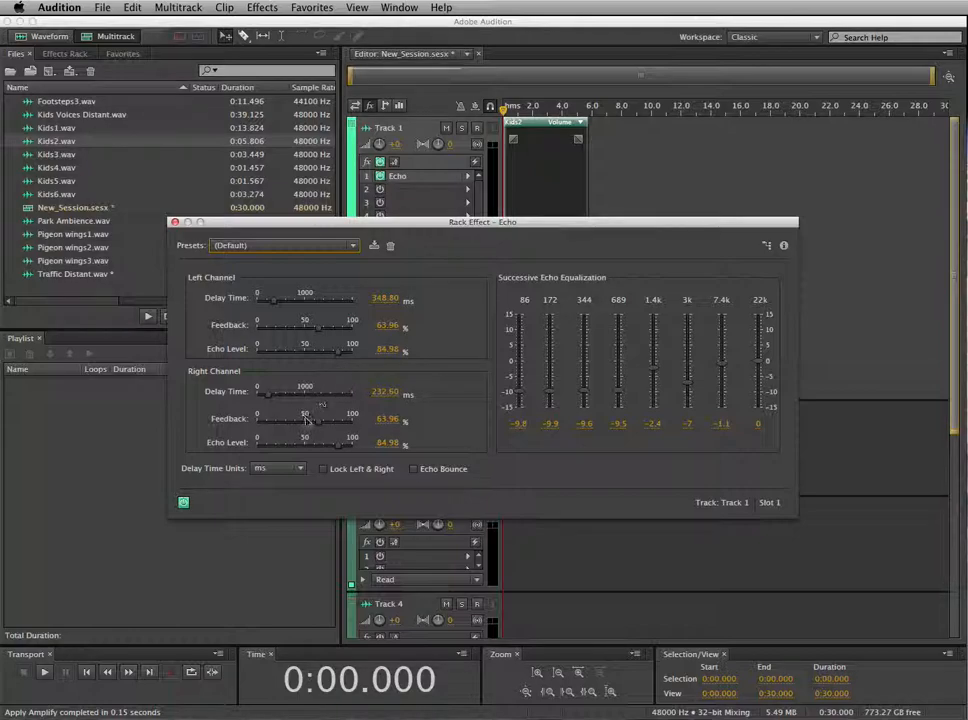
Set the Echo's left feedback to 51.81 %, right feedback to 72.1 % and 689 Hz band to -8.21, and close its settings.
left_click(307, 333)
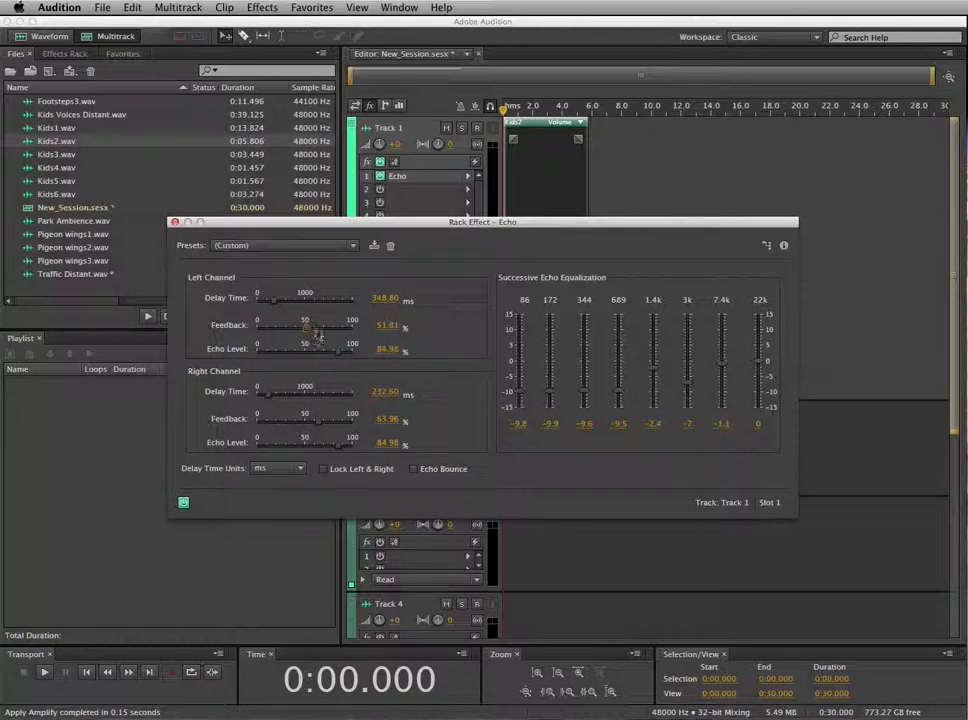
left_click_drag(617, 391, 619, 386)
left_click(327, 422)
left_click_drag(327, 422, 321, 419)
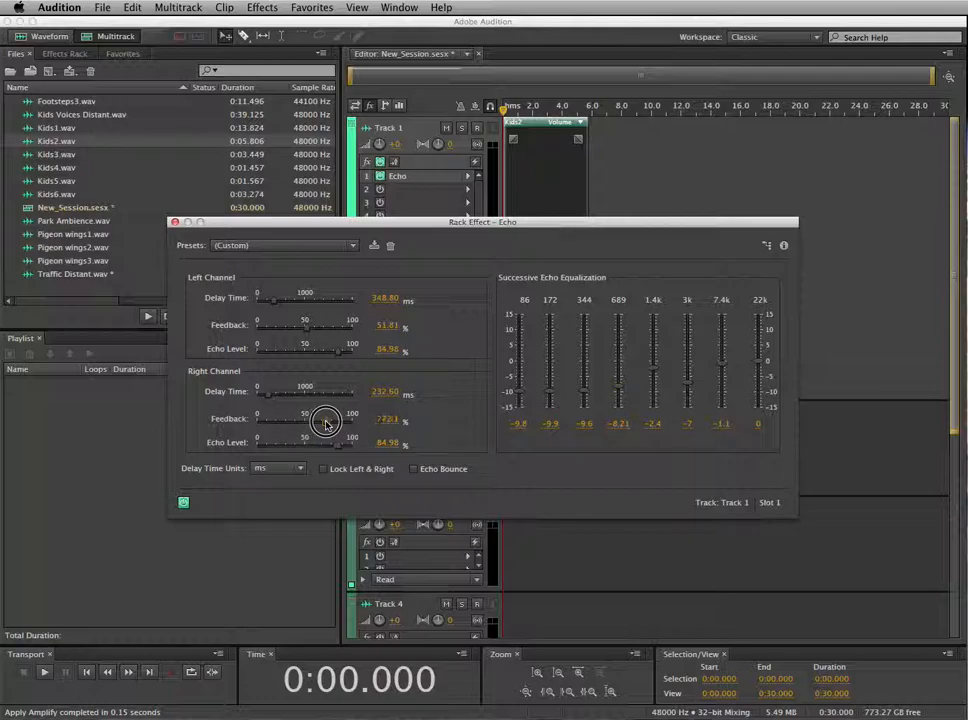
left_click(175, 223)
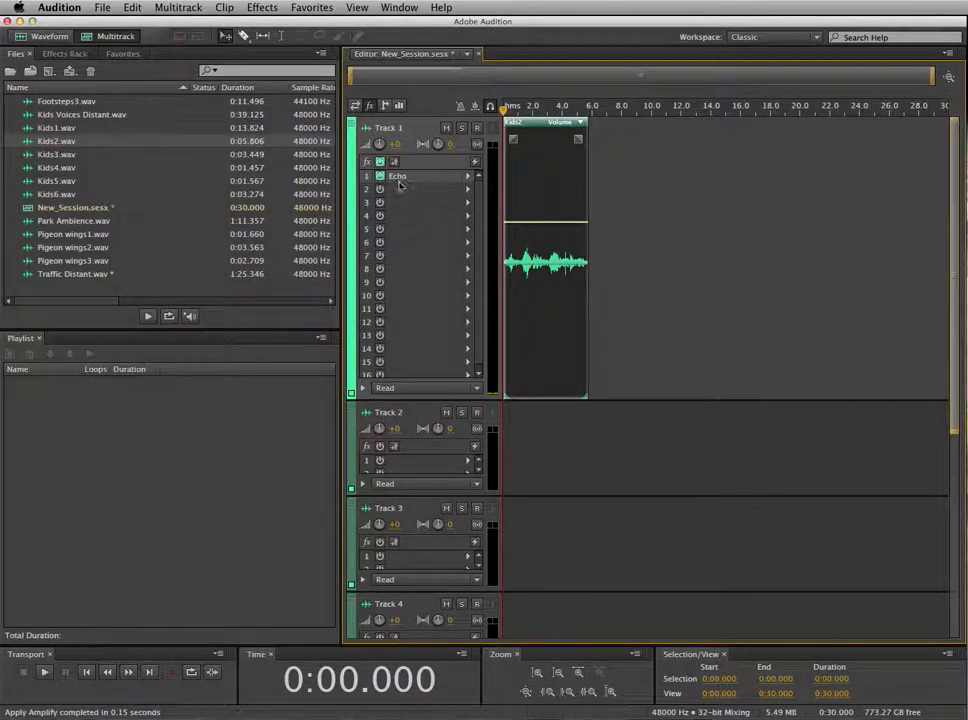
double_click(399, 177)
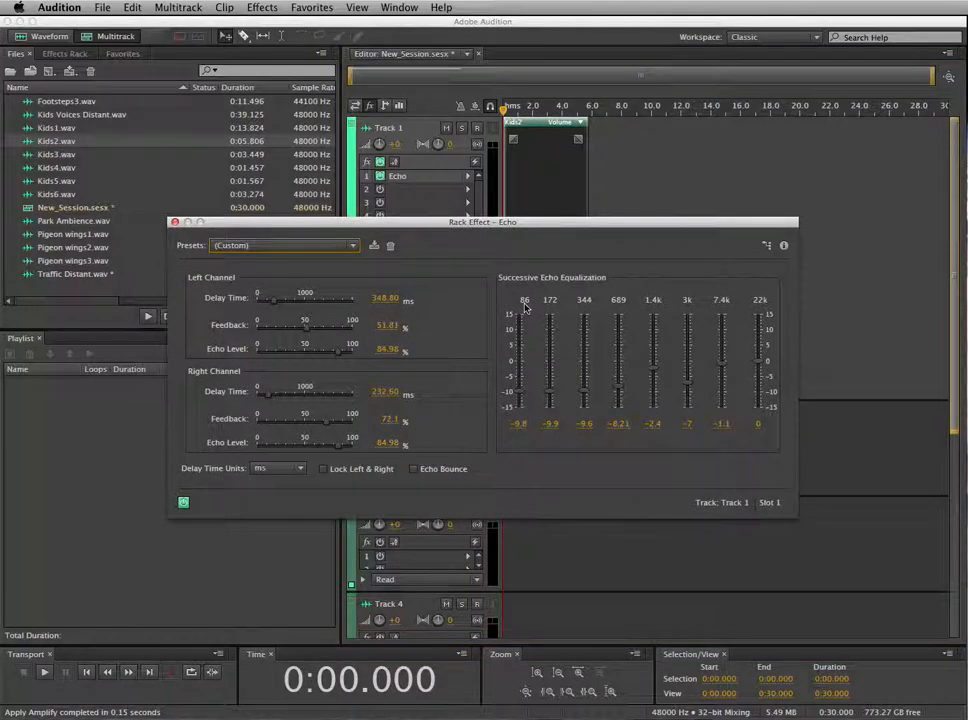
left_click(175, 222)
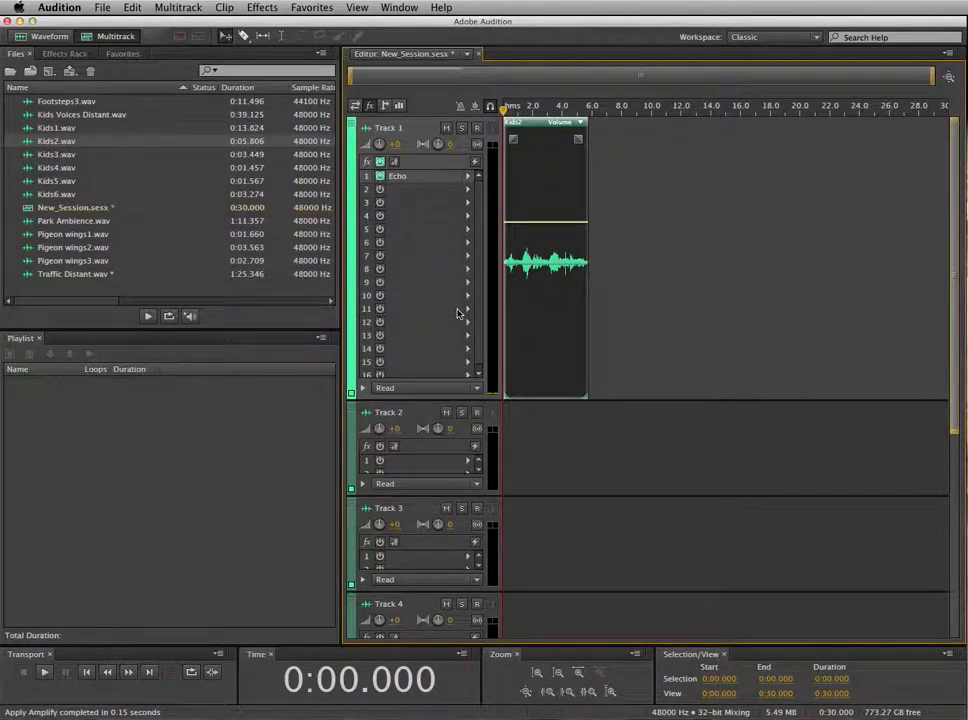
Place Kids4.wav on Track 2 at about 10 seconds and Park Ambience.wav at the start of Track 3.
left_click_drag(60, 167, 655, 445)
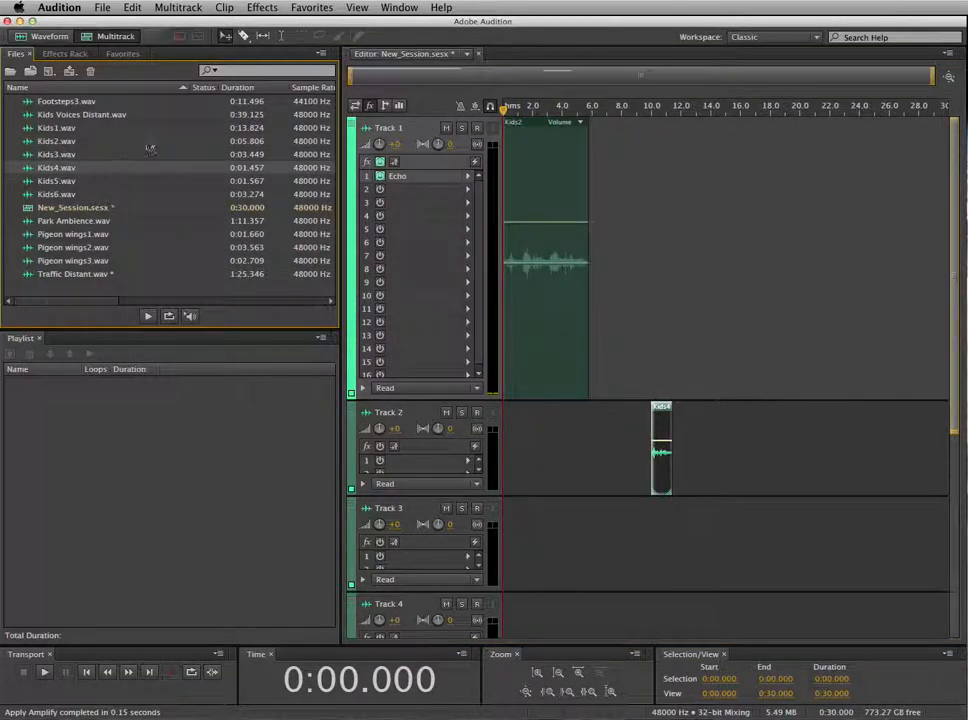
left_click_drag(71, 220, 542, 511)
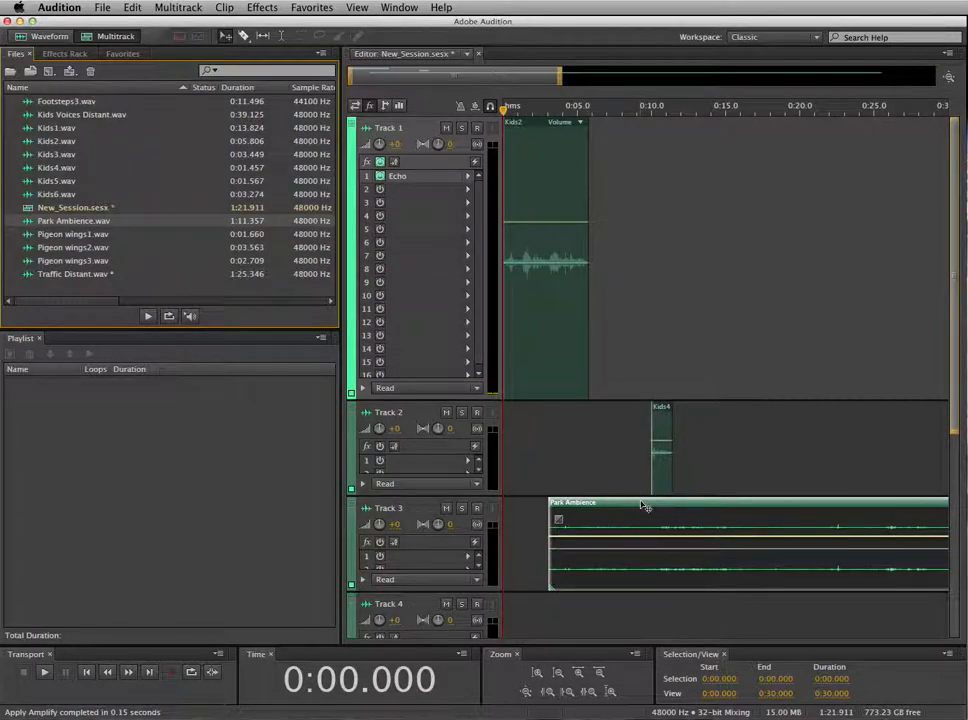
left_click_drag(645, 507, 579, 503)
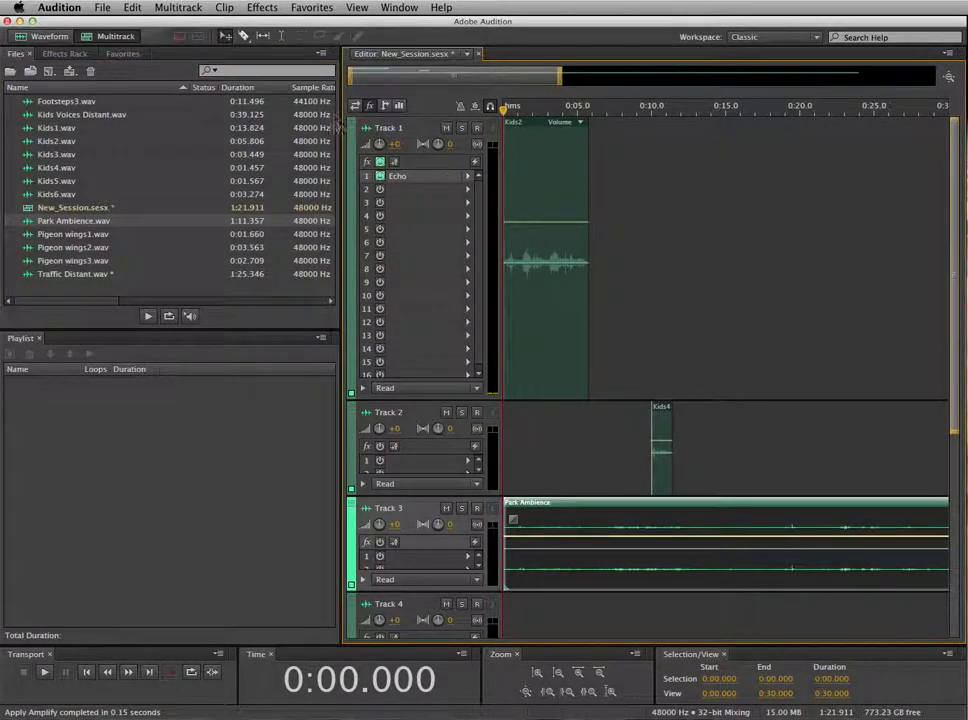
Move the Kids2 clip along Track 1 with the Move tool and return it to the track's start.
left_click(538, 137)
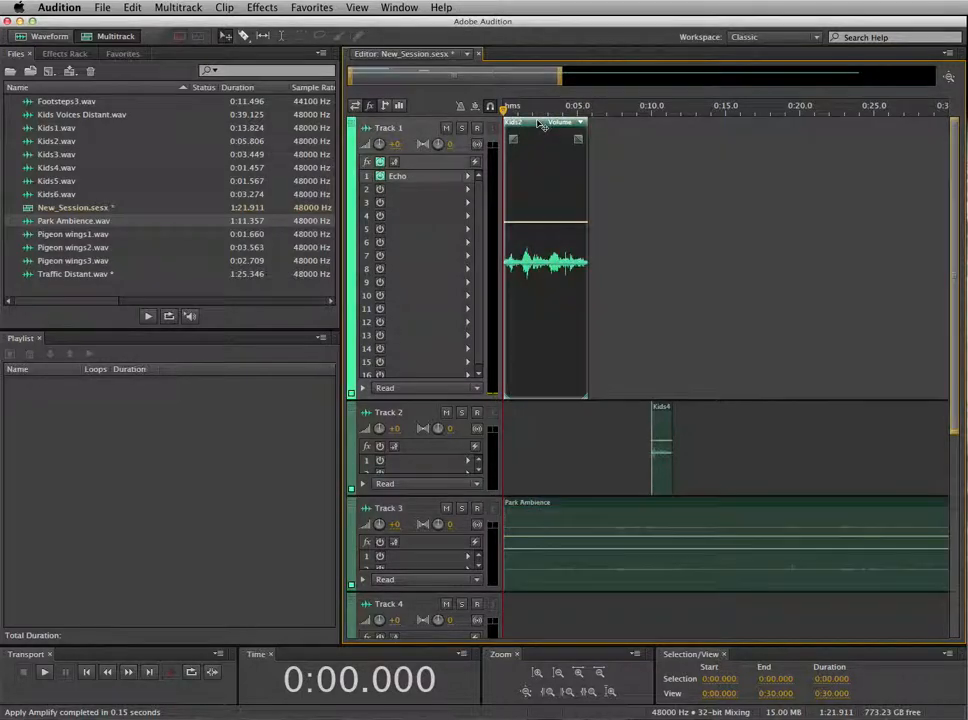
left_click(228, 37)
left_click_drag(547, 130, 519, 124)
Split the Kids2 clip on Track 1 with the Razor tool at about 1.7 and 3.5 seconds.
left_click(244, 37)
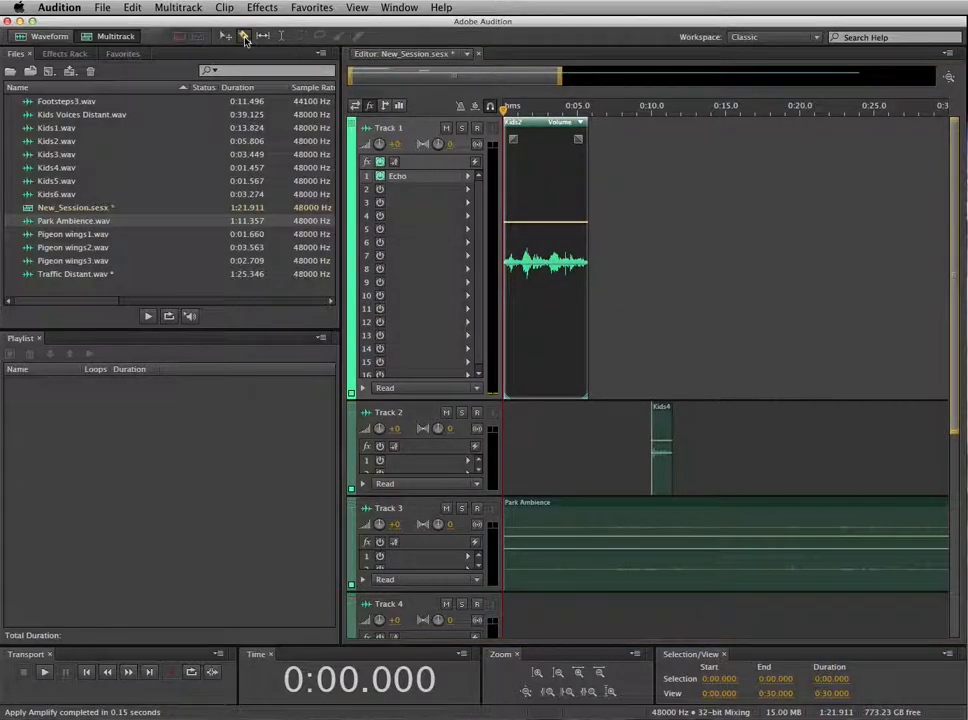
left_click(531, 221)
left_click(528, 205)
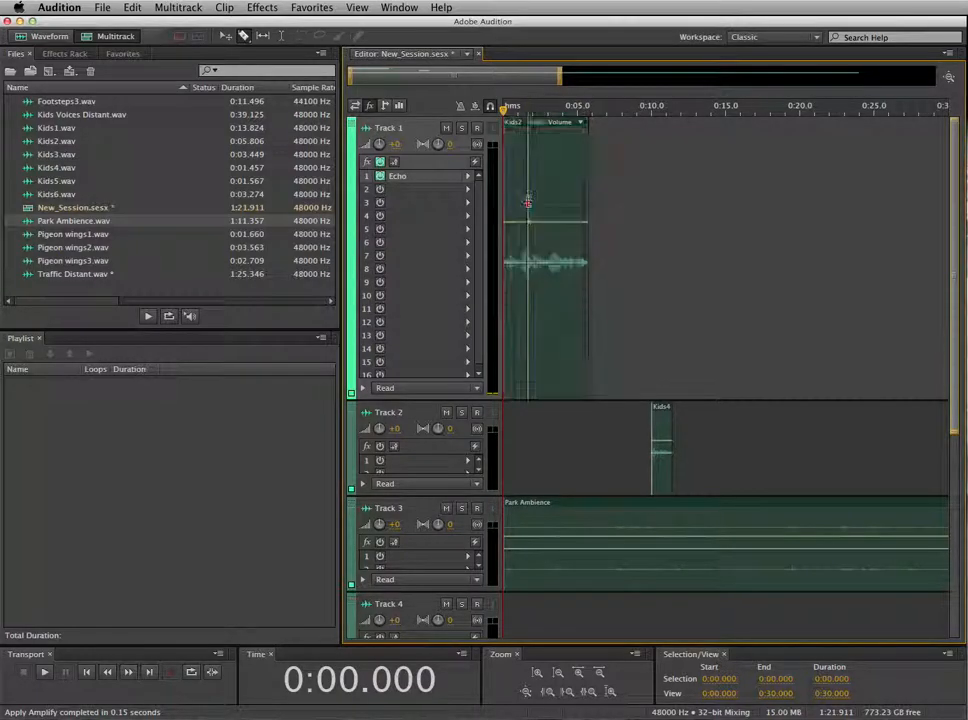
left_click(556, 202)
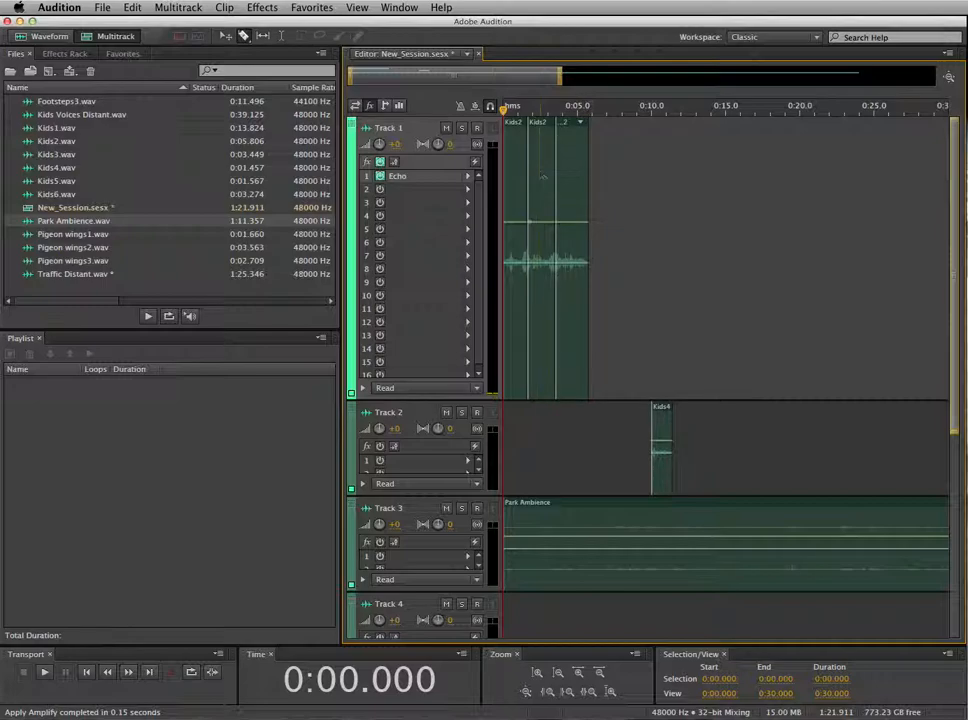
Cut the middle Kids2 segment from Track 1 and undo the cut.
left_click(225, 36)
left_click(545, 151)
right_click(545, 151)
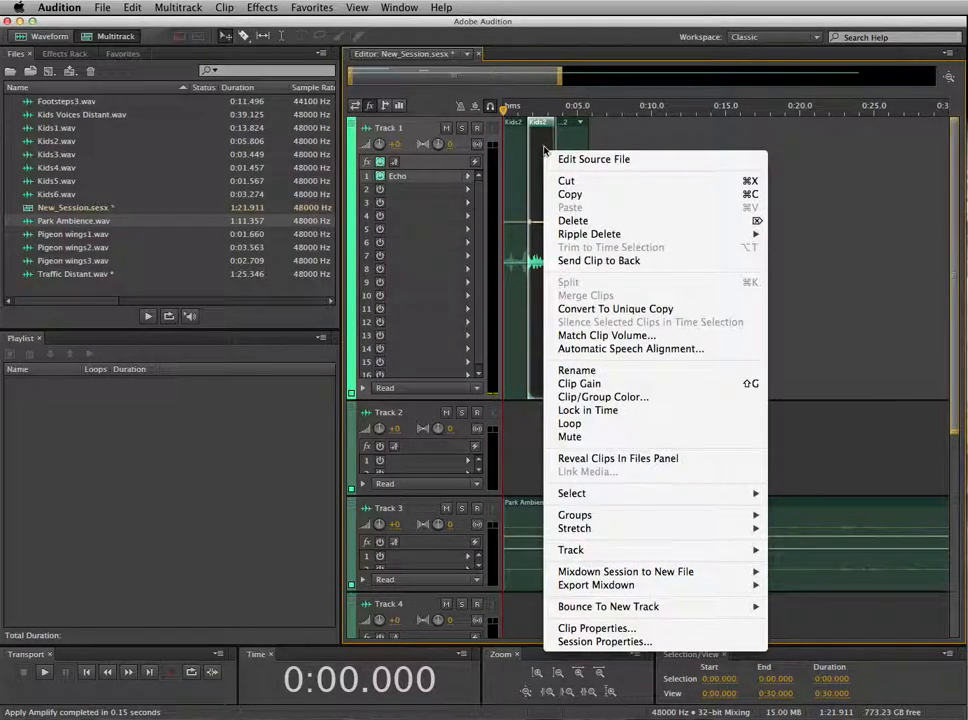
left_click(583, 185)
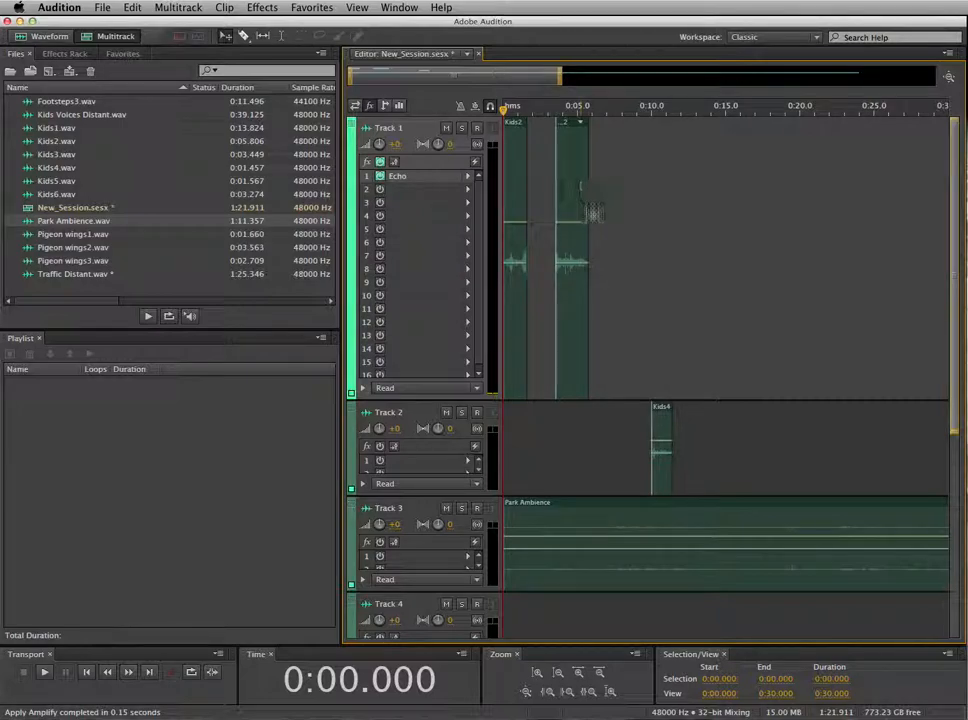
key("super+z")
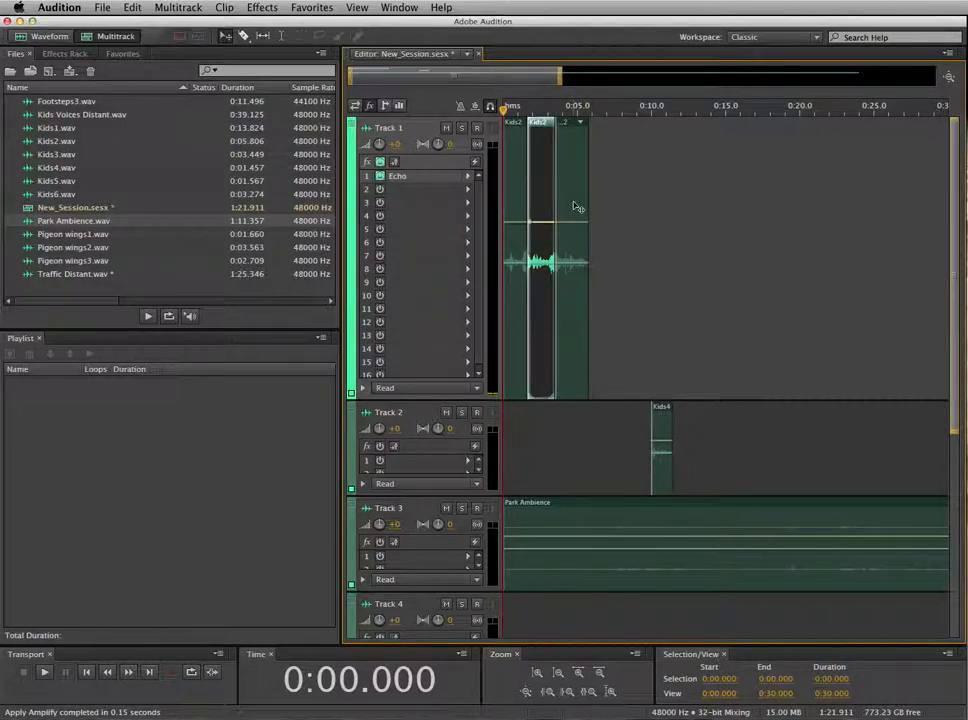
Undo both Razor splits of the Kids2 clip on Track 1.
left_click(133, 8)
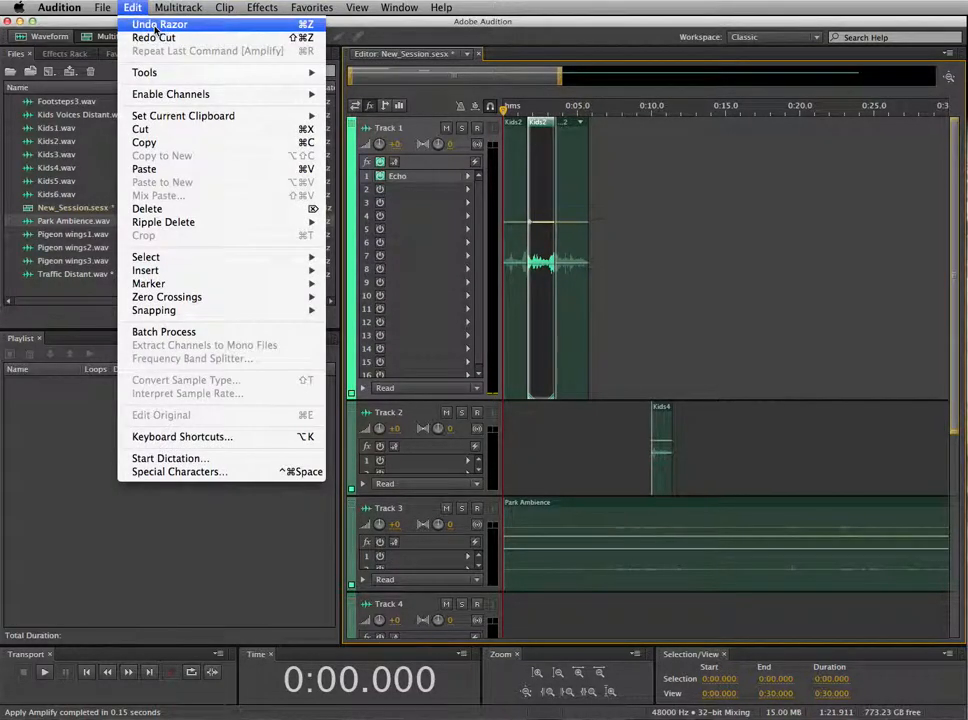
left_click(150, 24)
left_click(142, 6)
left_click(150, 25)
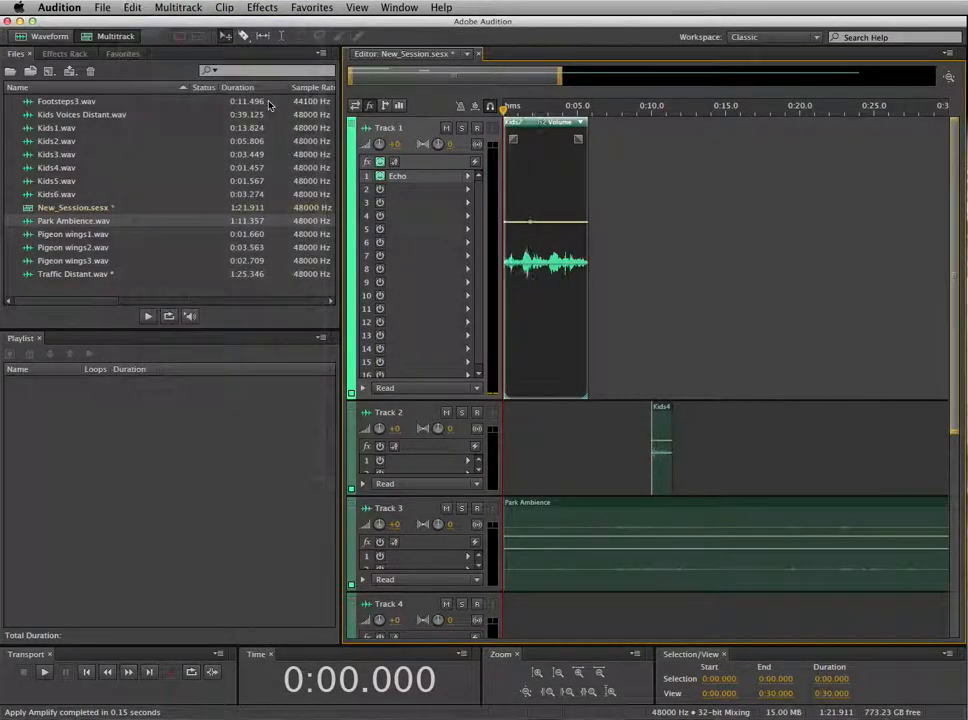
Shift and trim the Kids2 clip on Track 1 with the Slip tool selected, spanning about 2.7 to 7.2 seconds.
left_click(263, 37)
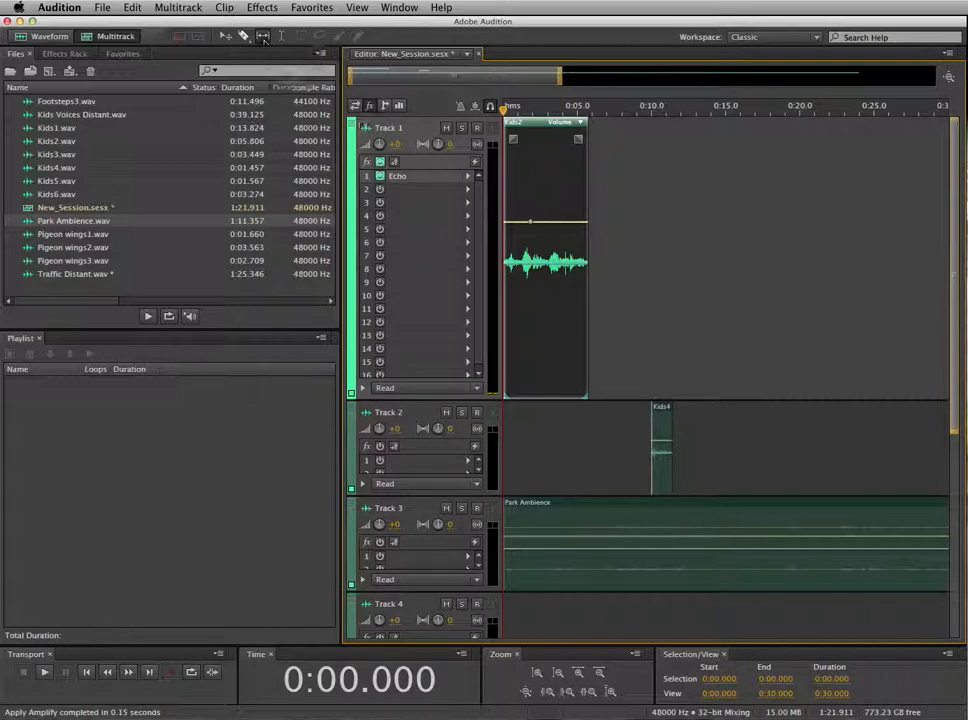
mouse_move(588, 176)
left_mouse_down()
mouse_move(576, 176)
mouse_move(593, 150)
mouse_move(606, 181)
left_mouse_up()
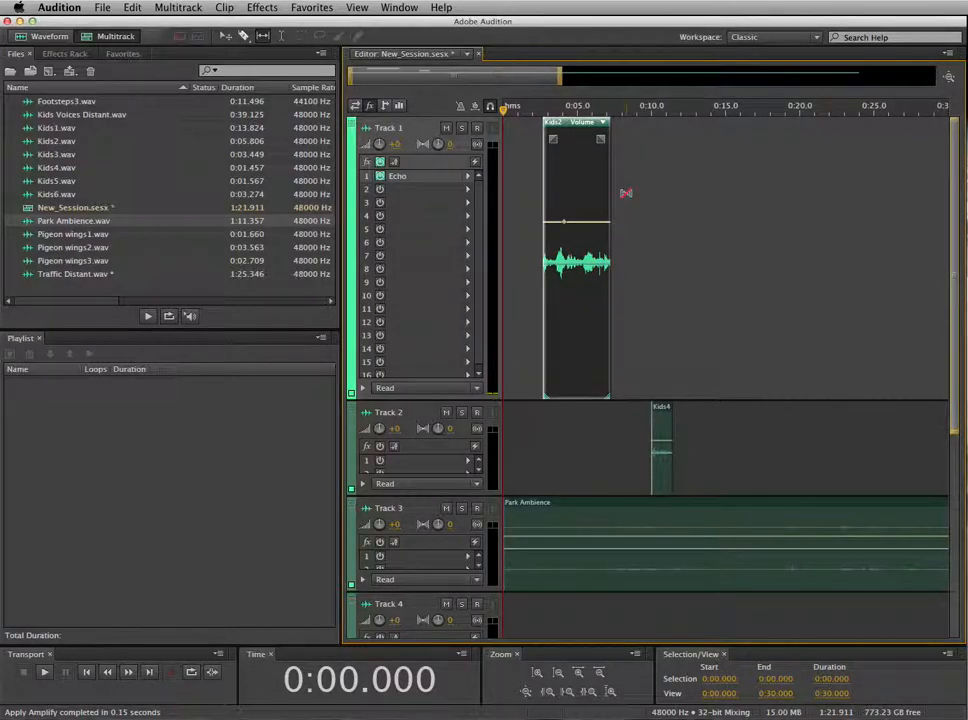
Select about 3.5 to 6.1 seconds of the Kids2 clip with the Time Selection tool, review the available clip commands, and clear the selection.
left_click(281, 36)
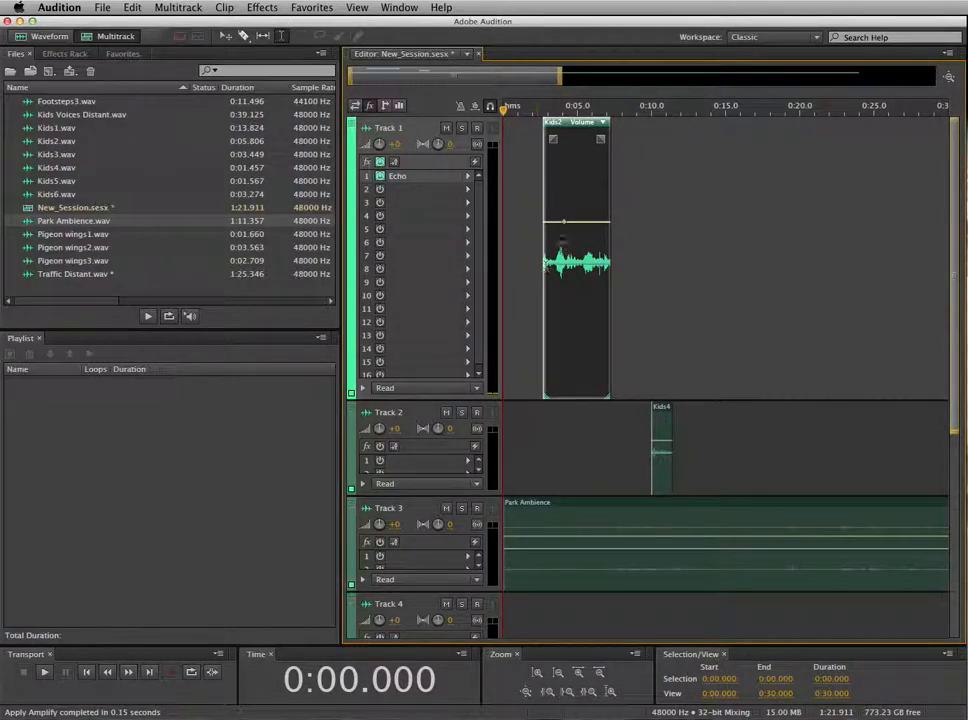
left_click_drag(557, 248, 591, 248)
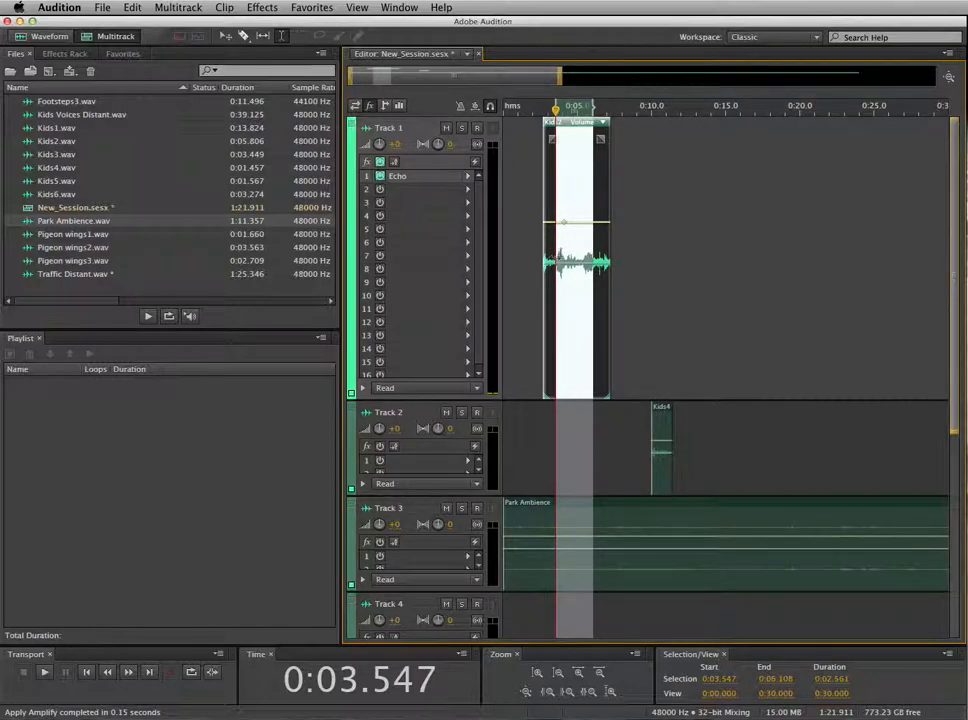
right_click(575, 244)
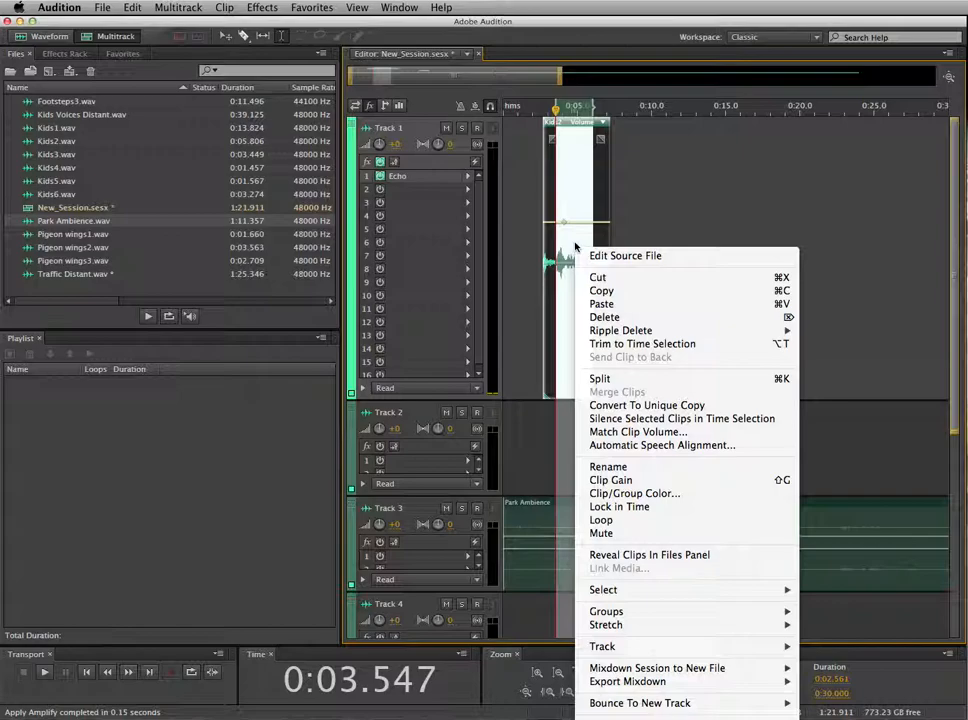
mouse_move(641, 633)
left_click(587, 224)
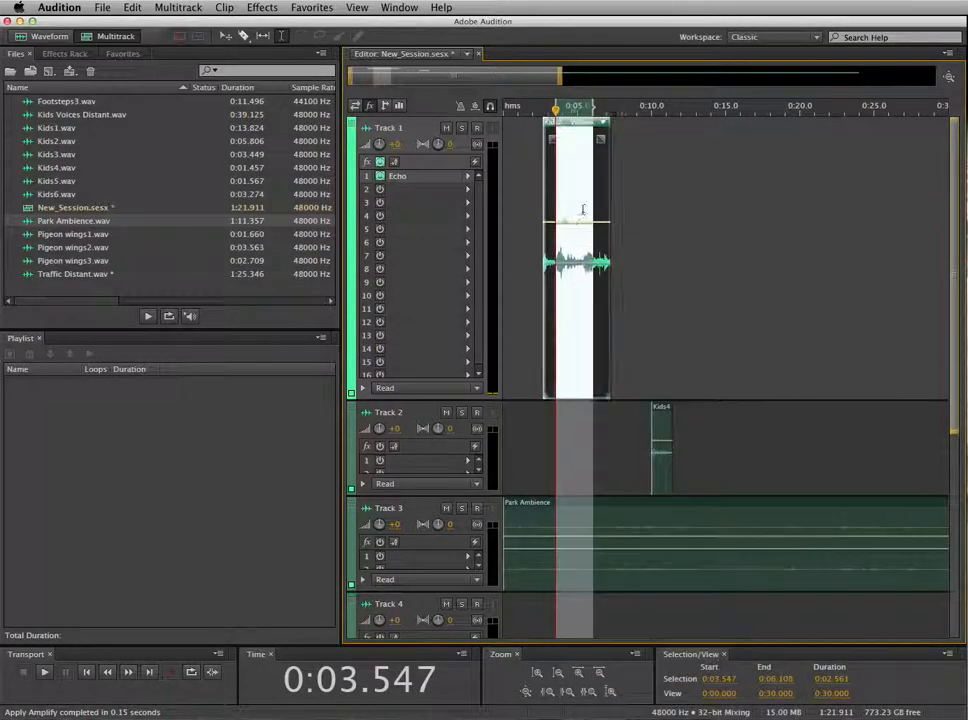
left_click(582, 209)
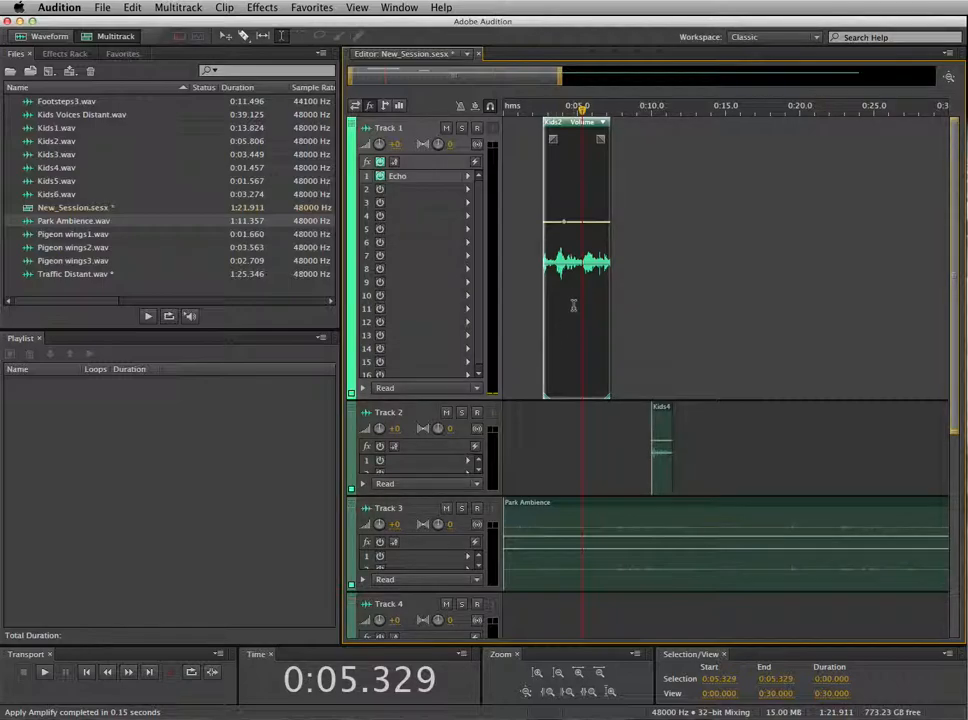
Open the multitrack mixdown export for the entire session, review the formats, and keep Wave PCM.
left_click(104, 7)
mouse_move(186, 257)
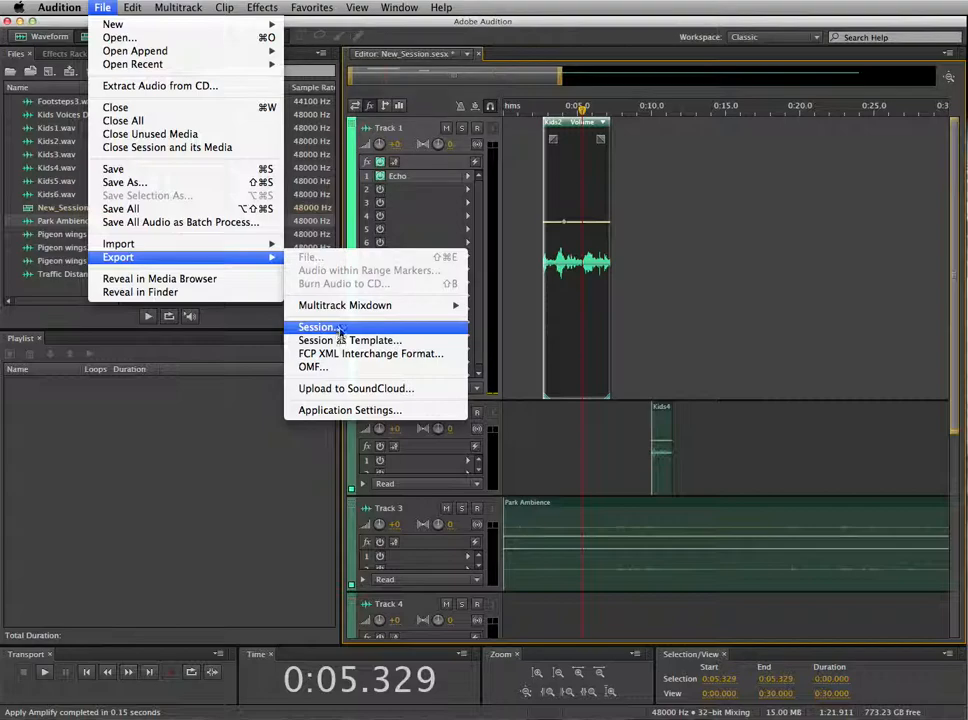
mouse_move(365, 310)
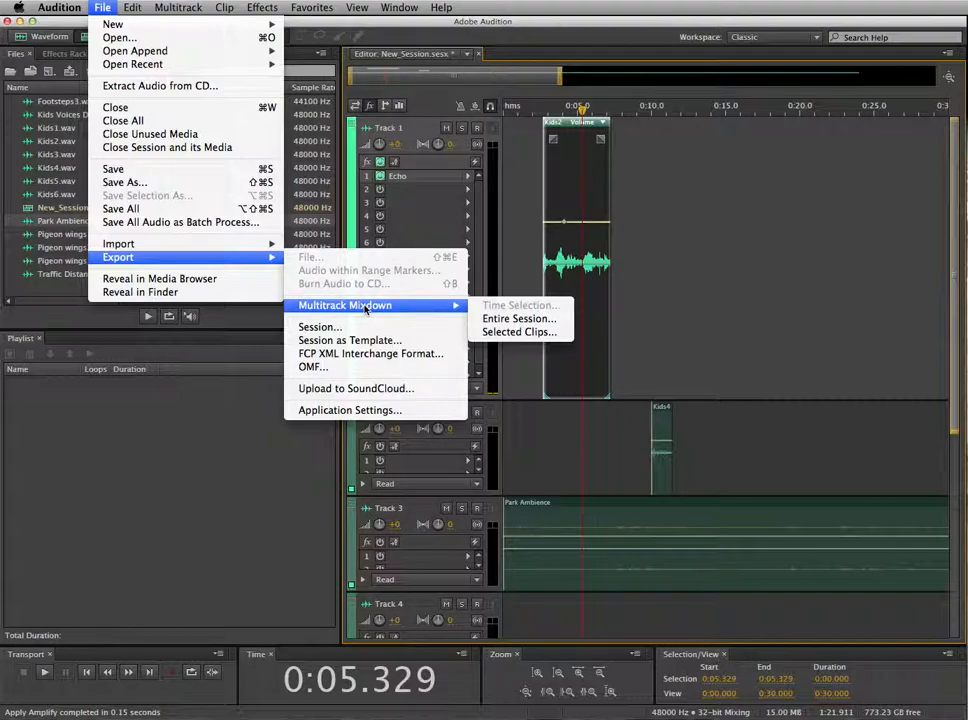
left_click(520, 318)
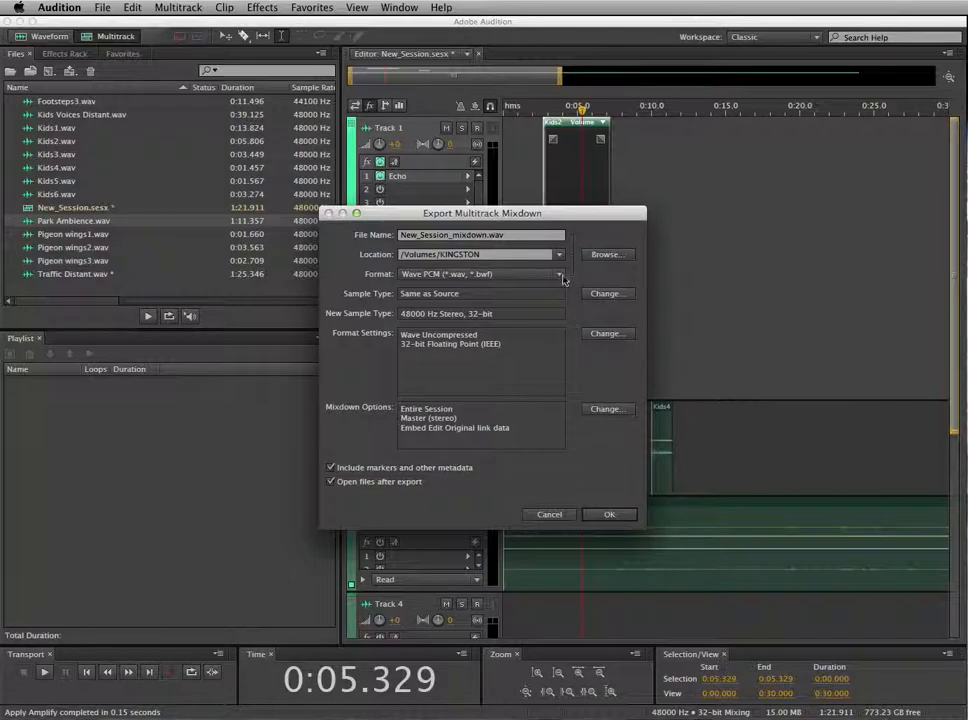
left_click(506, 275)
left_click(341, 272)
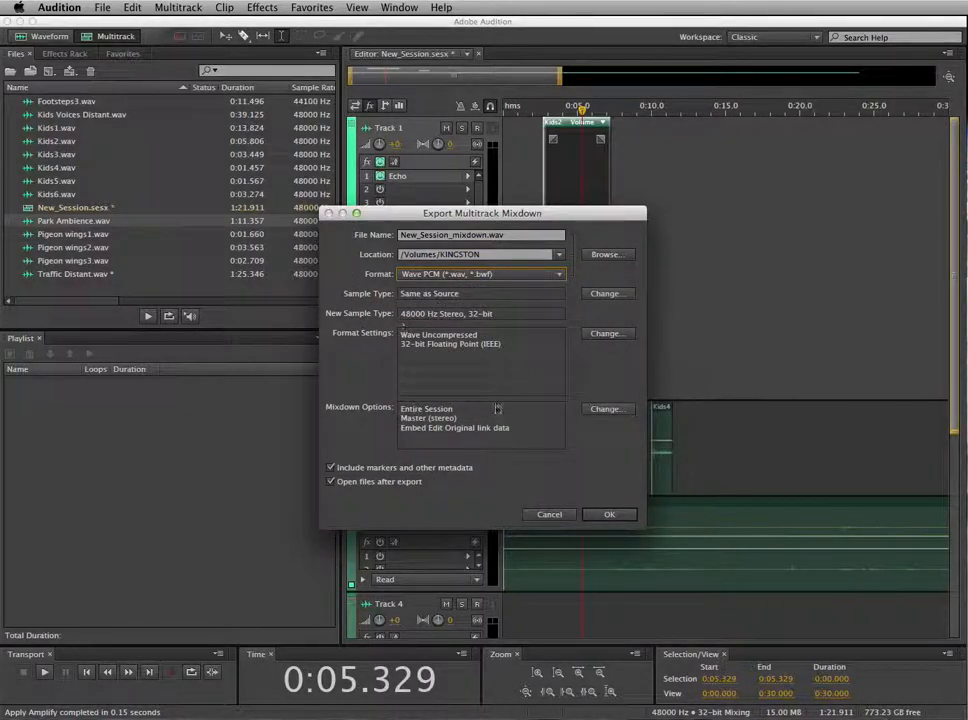
Decline creating the missing KINGSTON folder, set the export location to the Desktop folder, and export New_Session_mixdown.wav.
key("Return")
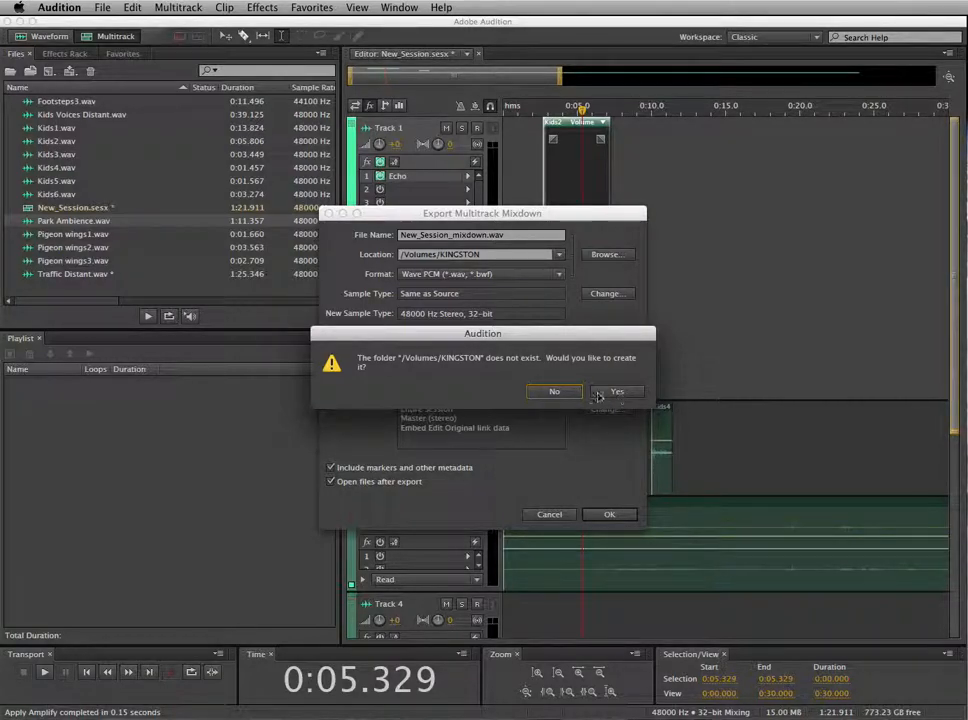
left_click(555, 391)
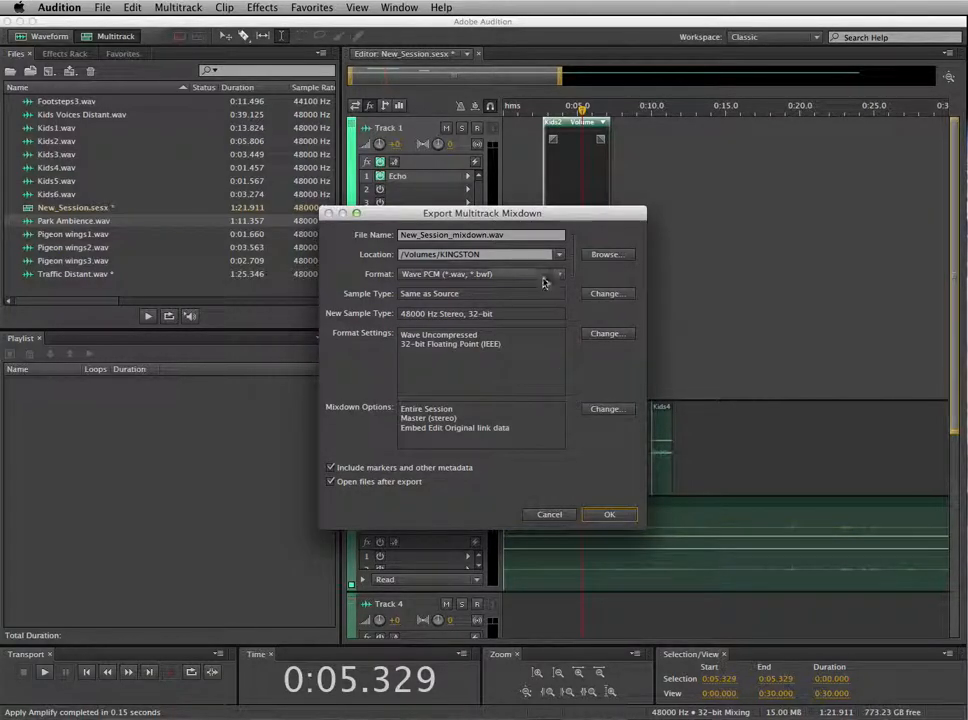
left_click(540, 254)
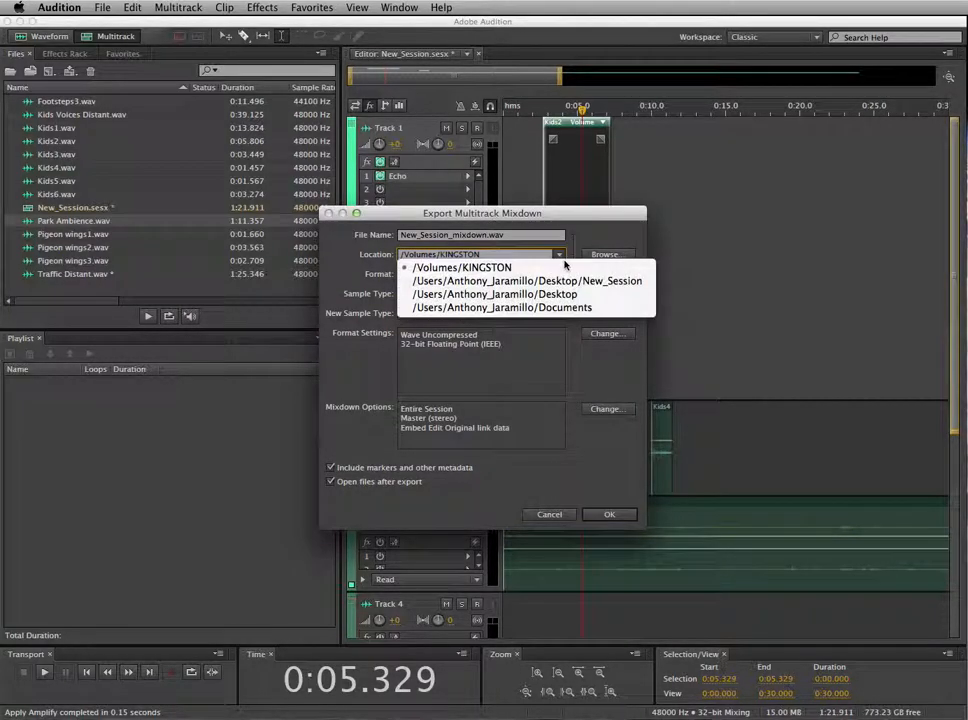
left_click(515, 294)
left_click(609, 514)
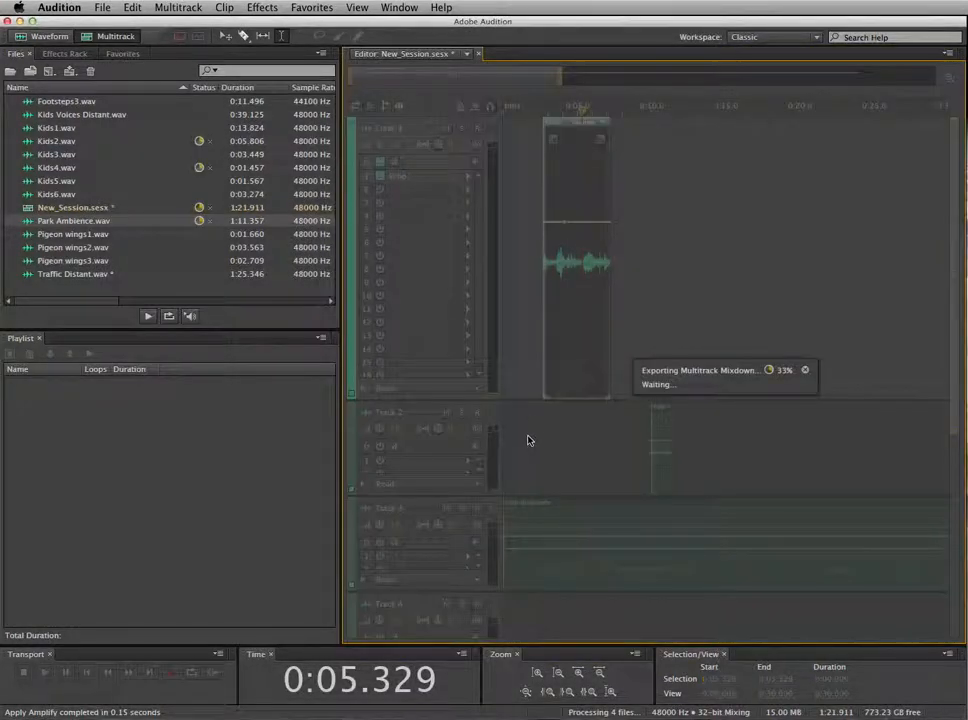